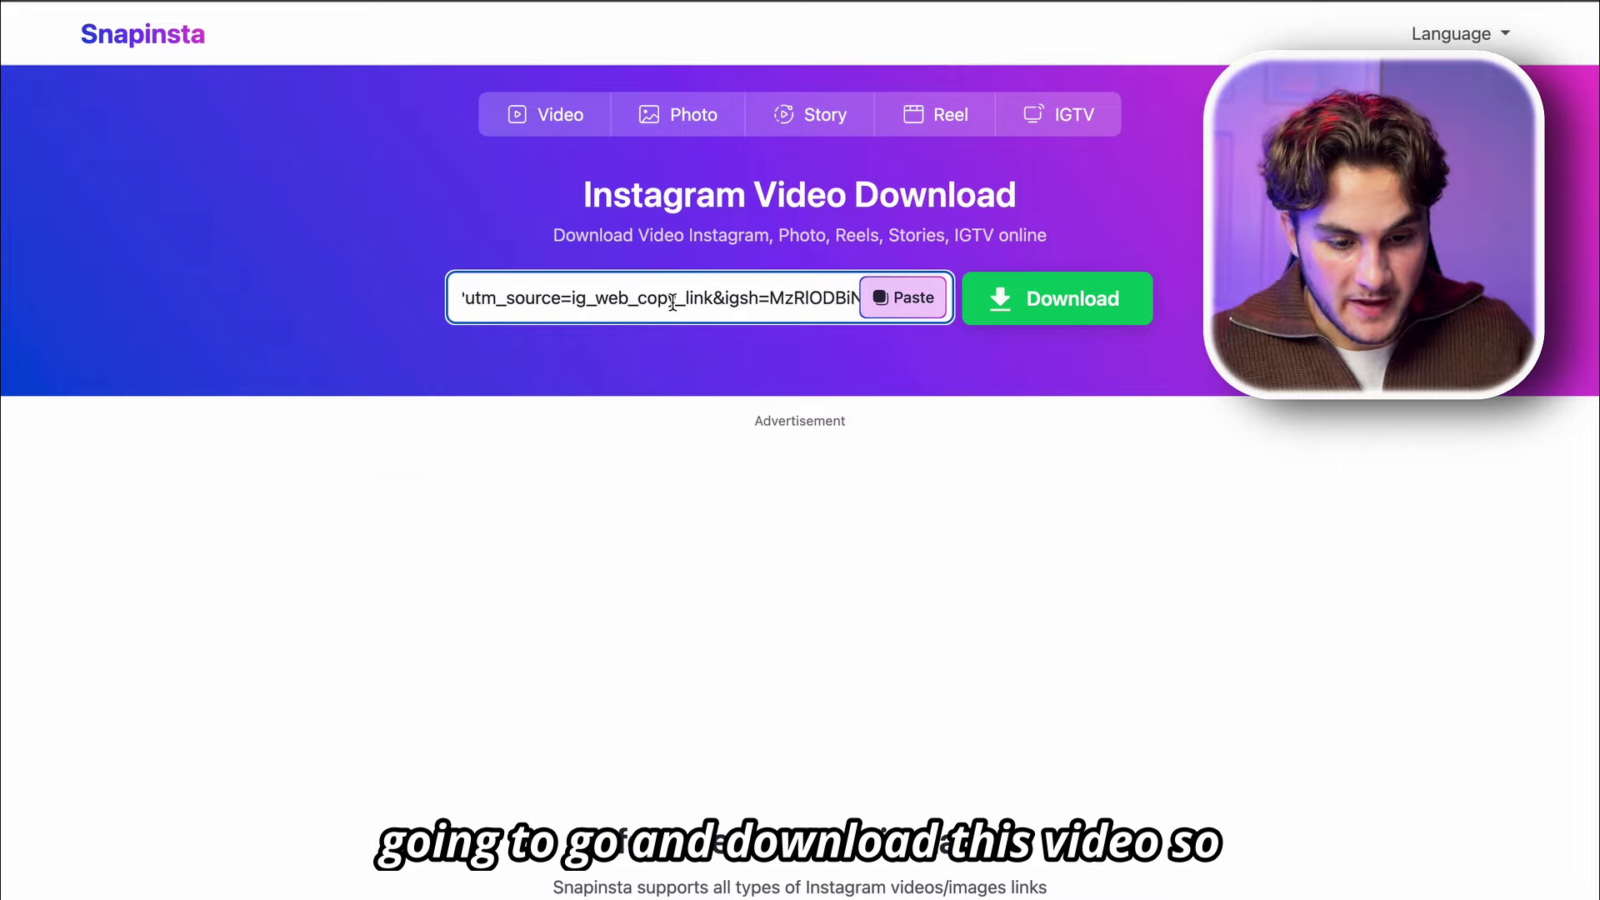
Step: Fetch the pasted Instagram reel link for download and dismiss the advertisement covering the result
left_click(1055, 300)
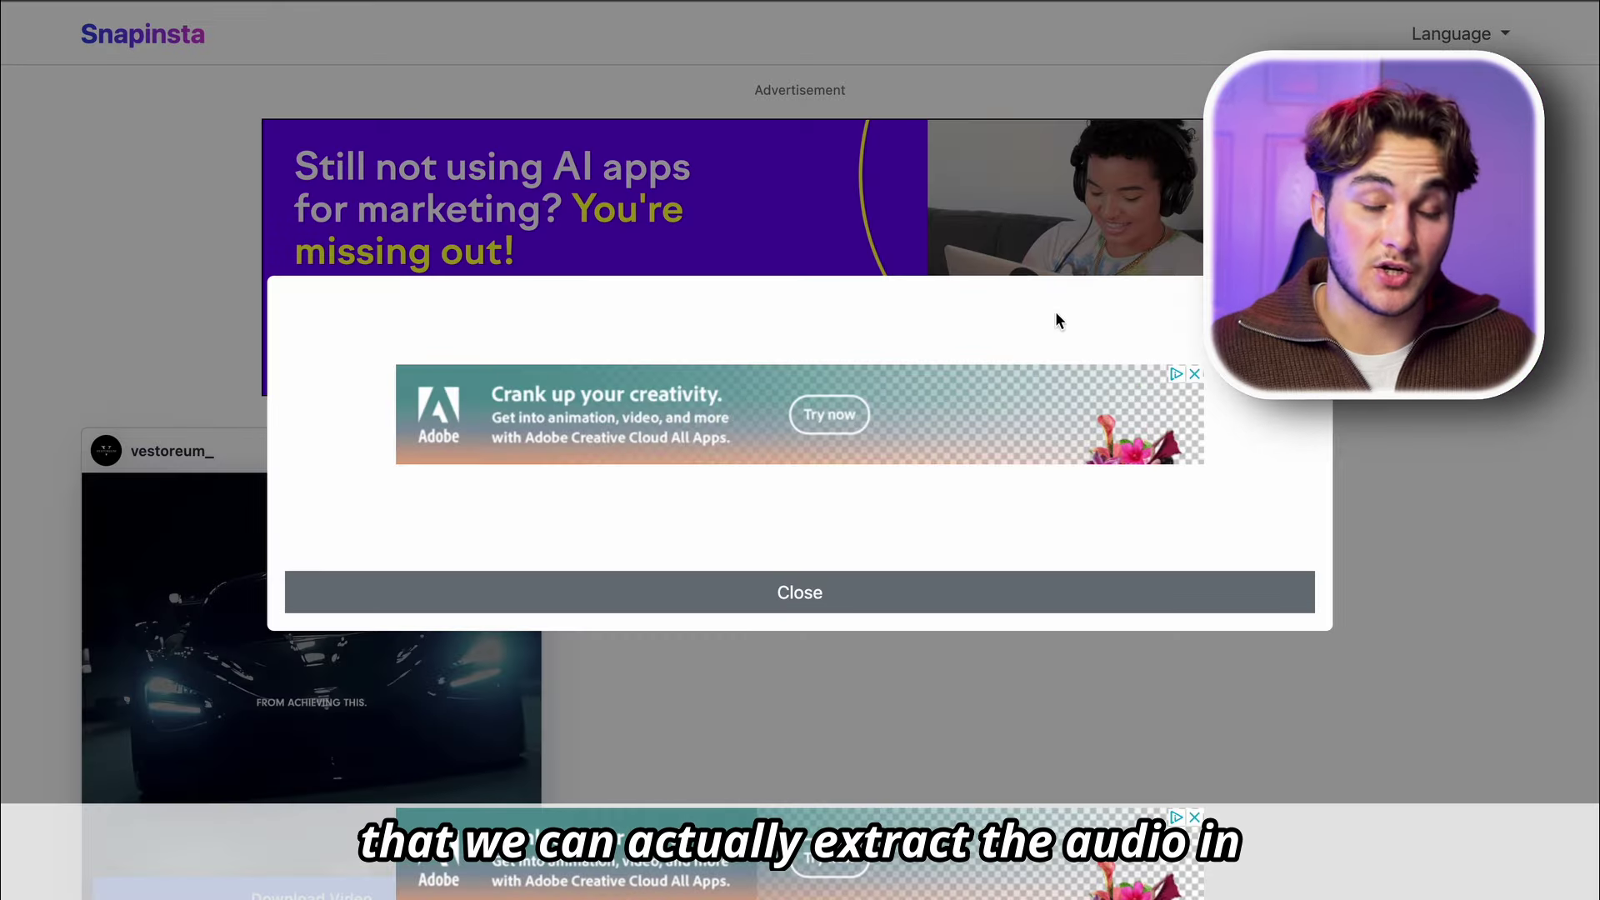
left_click(857, 613)
scroll(857, 613, "down", 2)
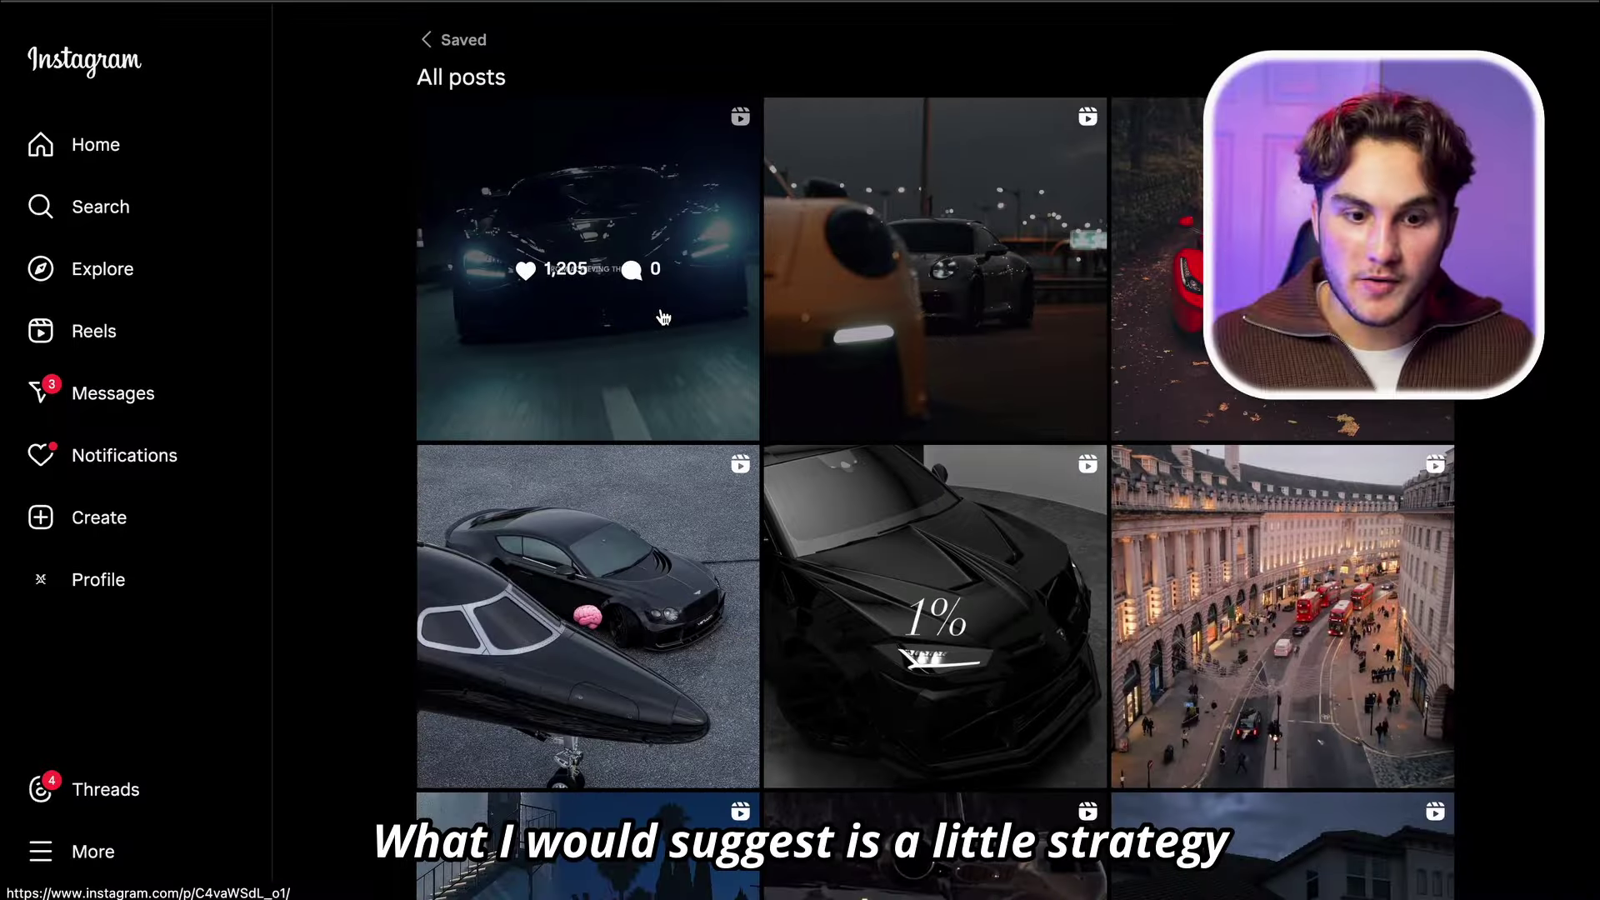
Step: In Instagram, open the vestoreum_ profile from the first saved car reel and show its reels
left_click(663, 394)
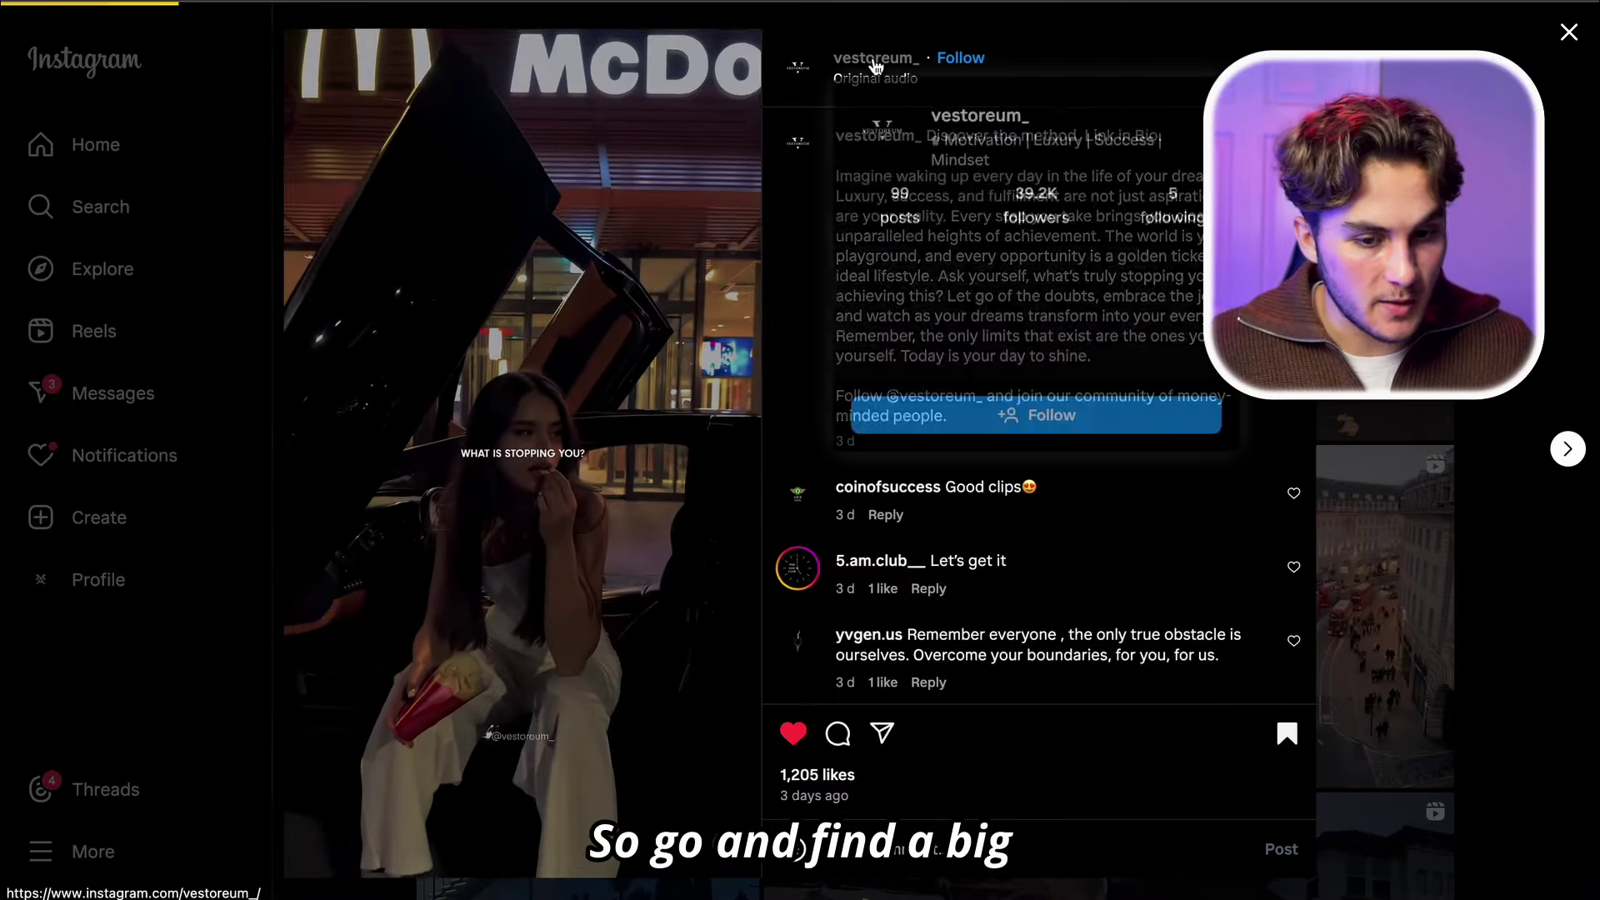
left_click(875, 59)
scroll(1122, 428, "down", 1)
scroll(1011, 330, "up", 1)
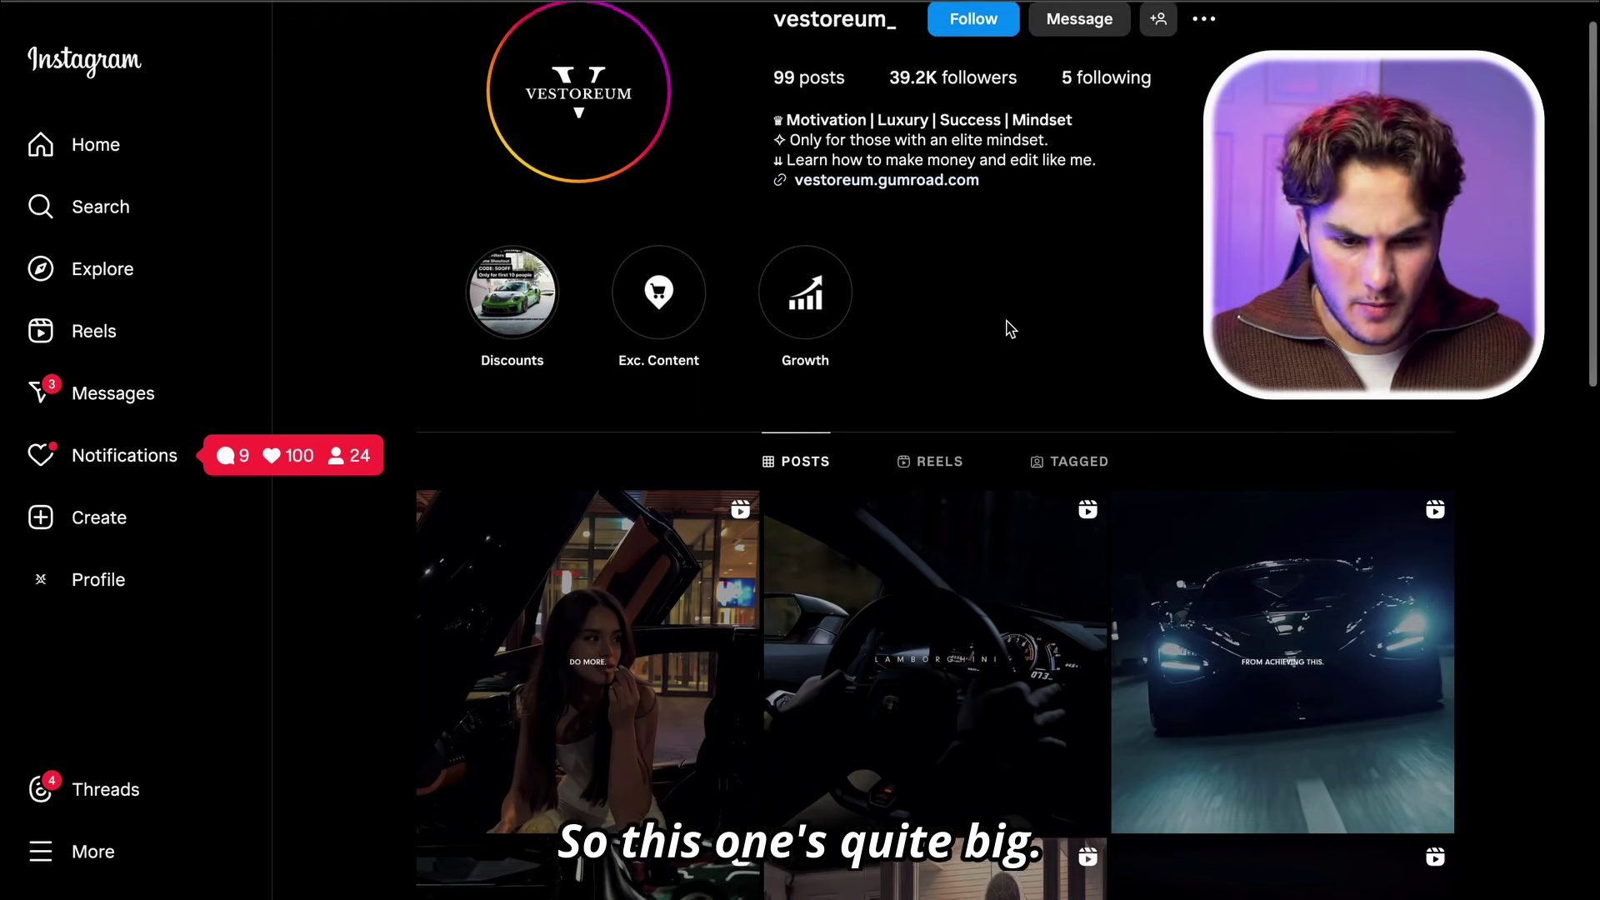
left_click(940, 461)
scroll(1040, 400, "down", 3)
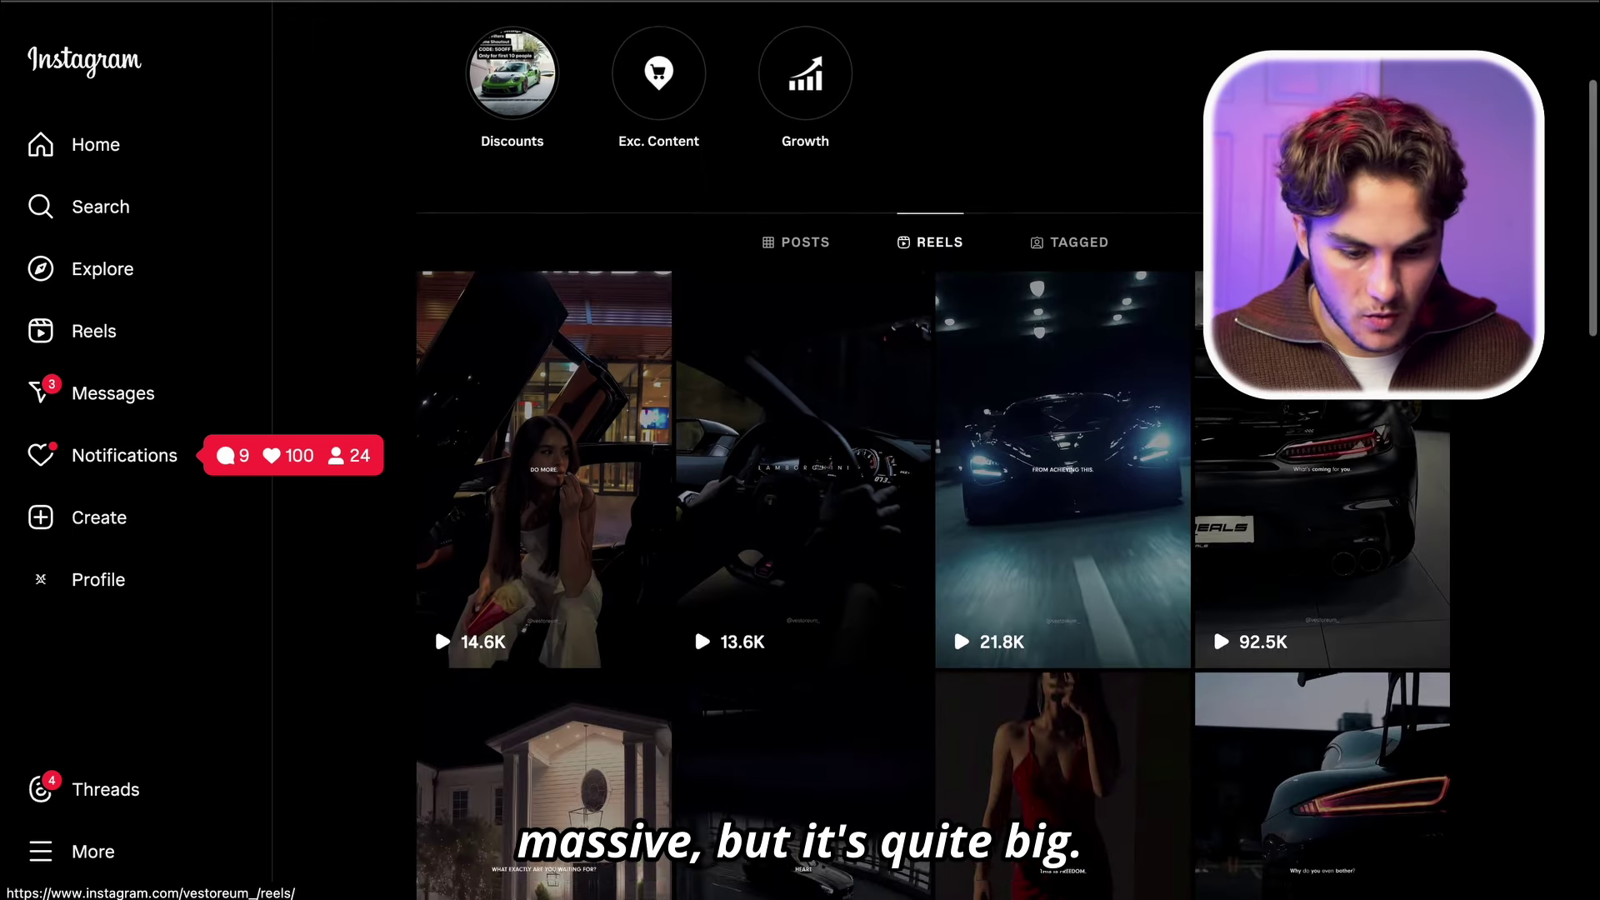
Step: Compare the view counts across the vestoreum_ reels and open the dark reel of a car on a curved road
scroll(1524, 385, "down", 4)
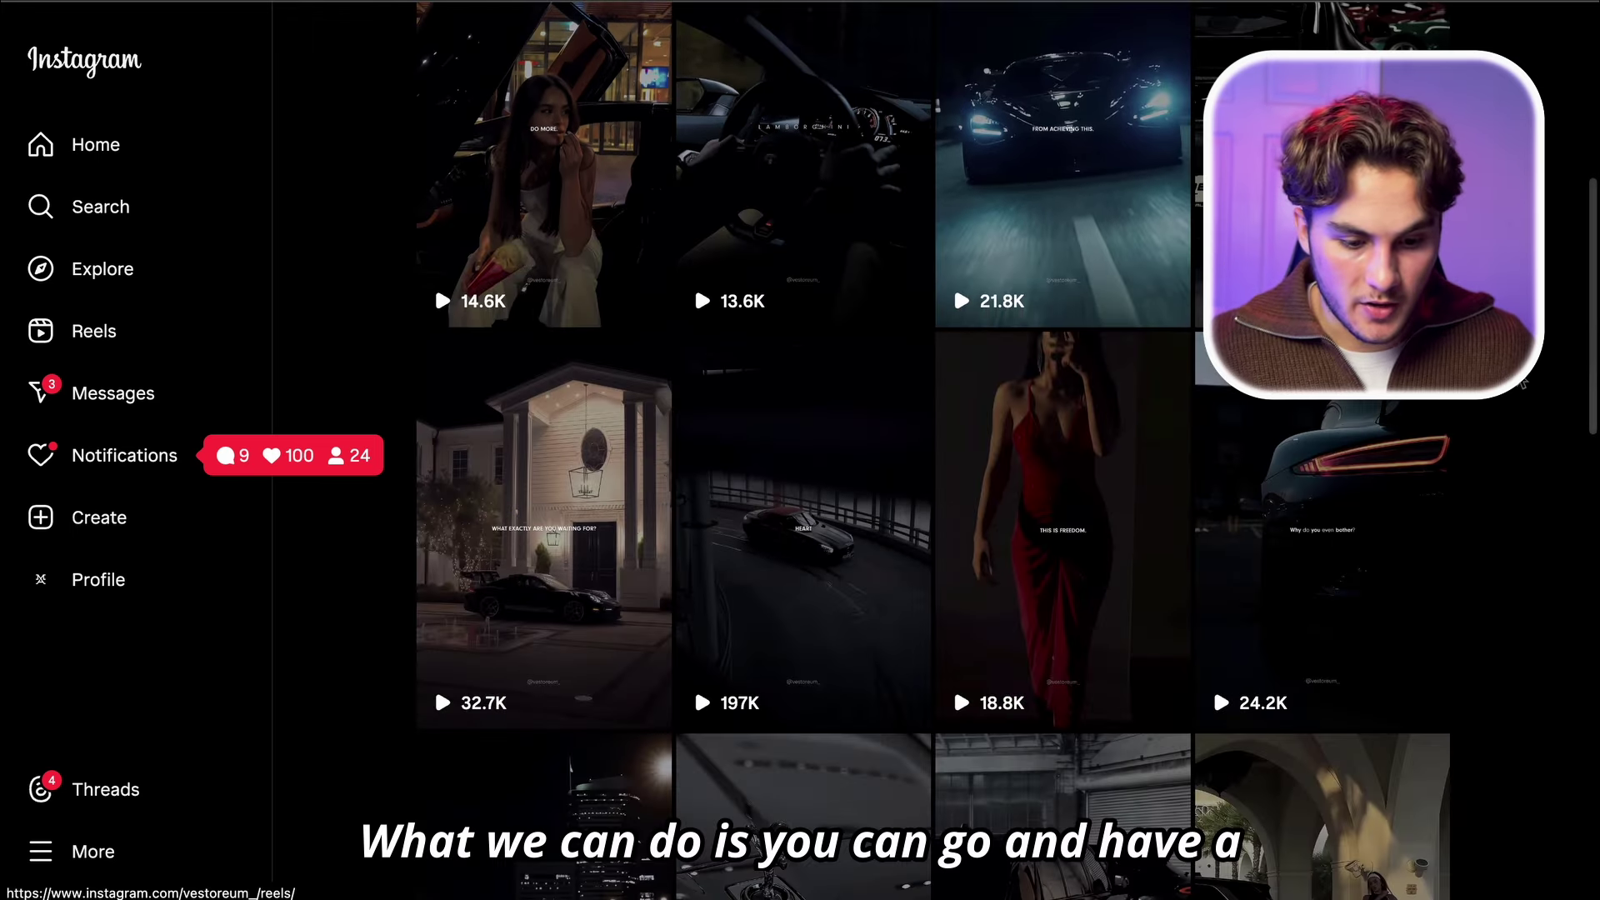
scroll(1524, 384, "down", 3)
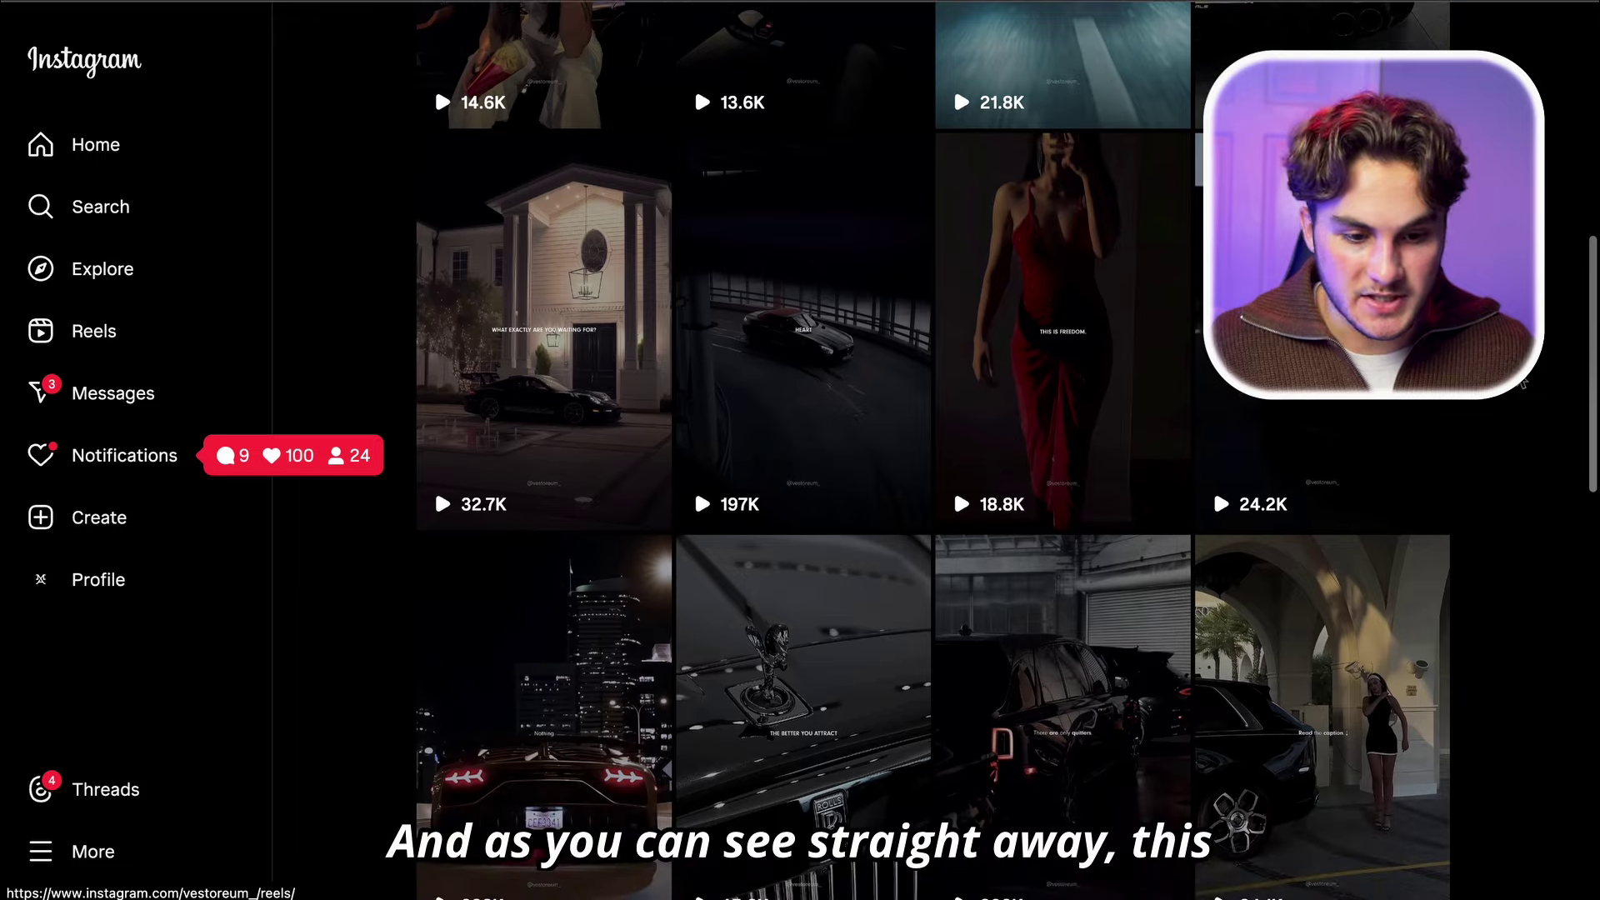
scroll(1524, 384, "down", 1)
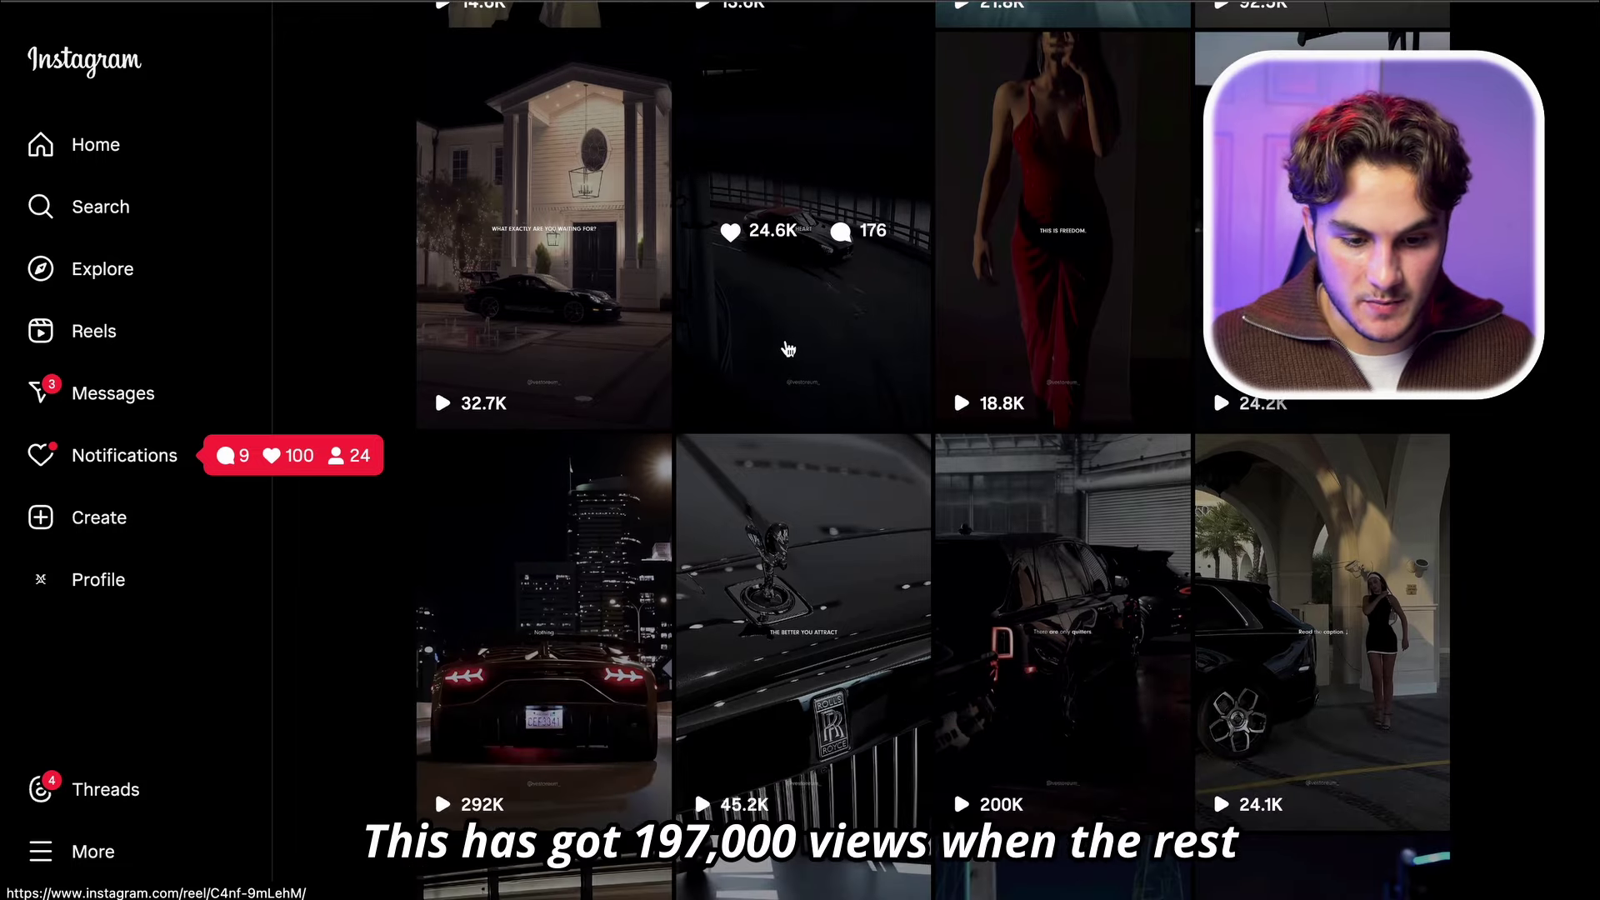
scroll(1564, 336, "up", 4)
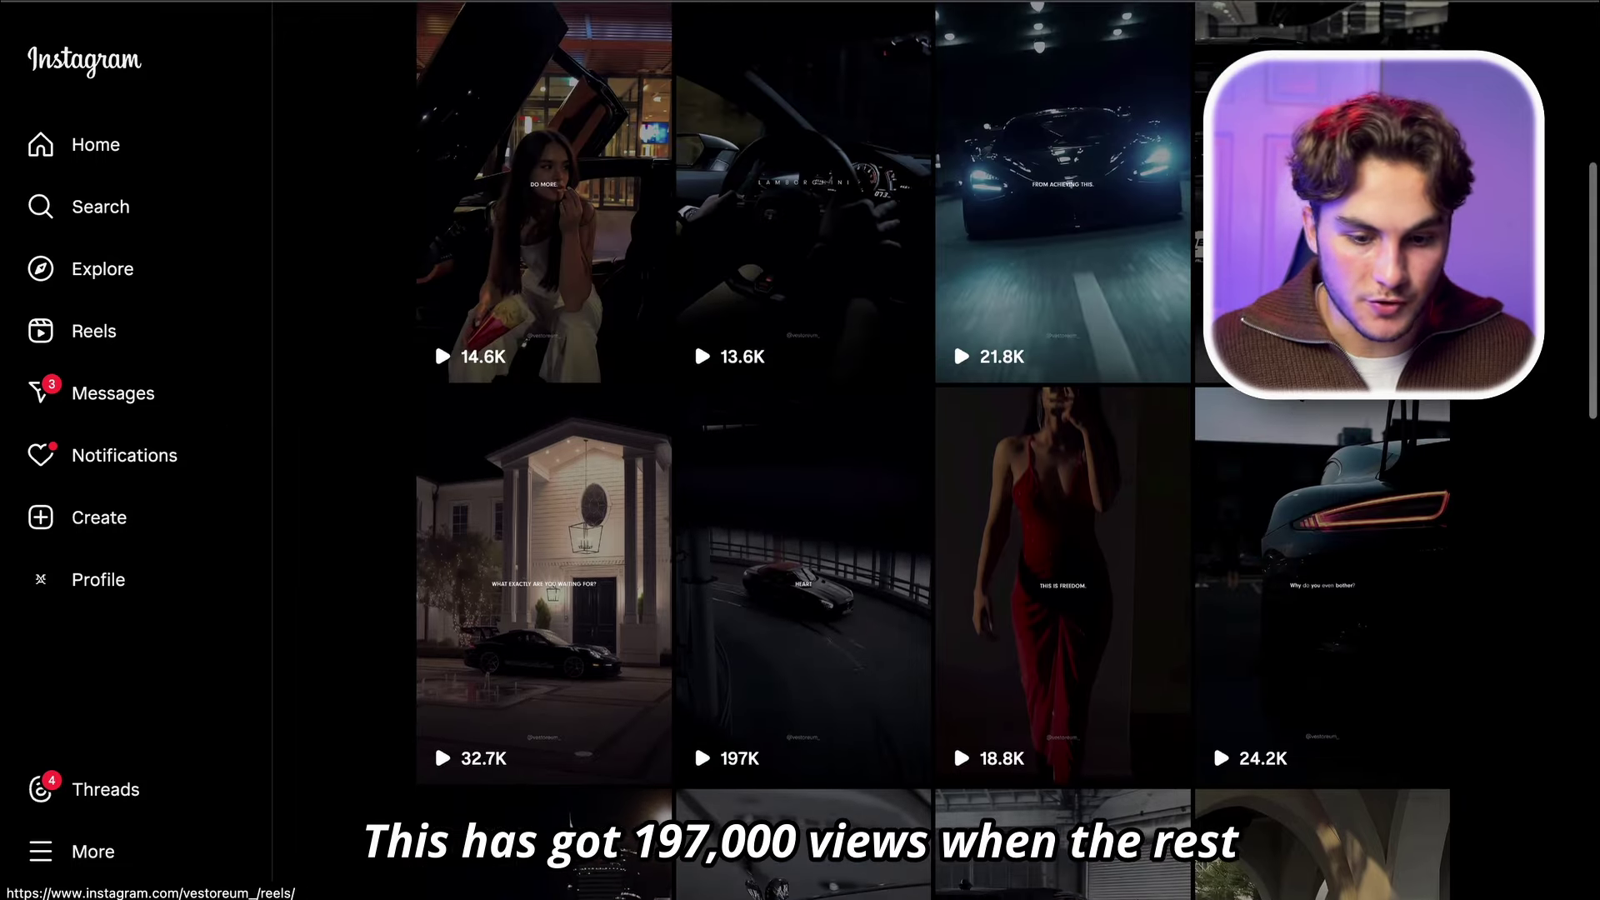
scroll(1563, 336, "down", 1)
scroll(983, 506, "down", 5)
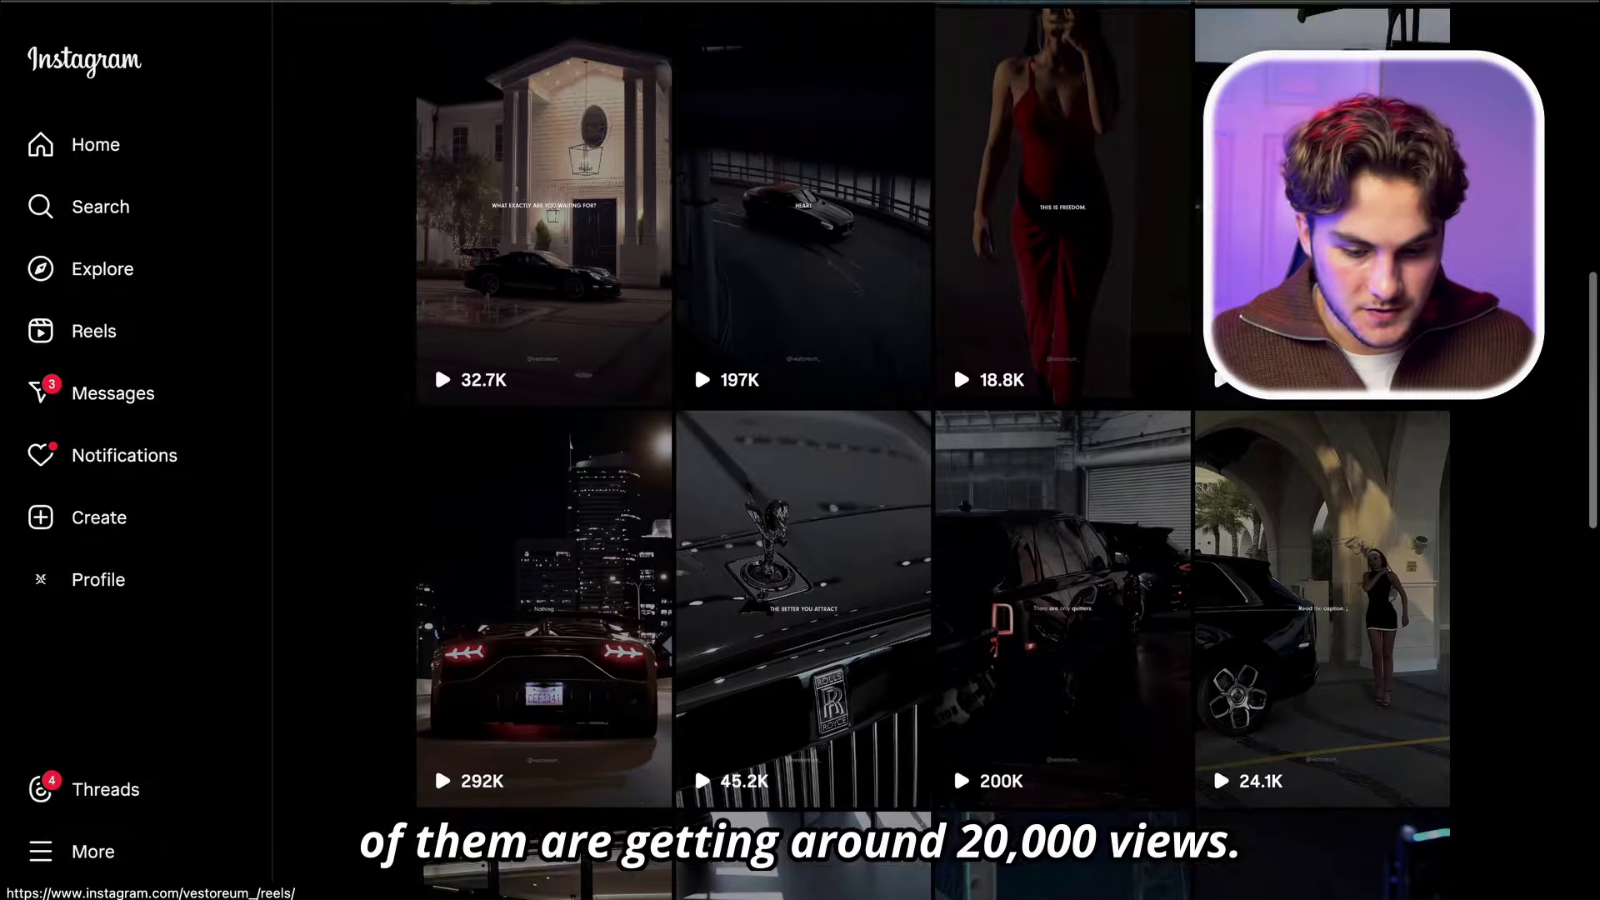
scroll(1074, 534, "up", 1)
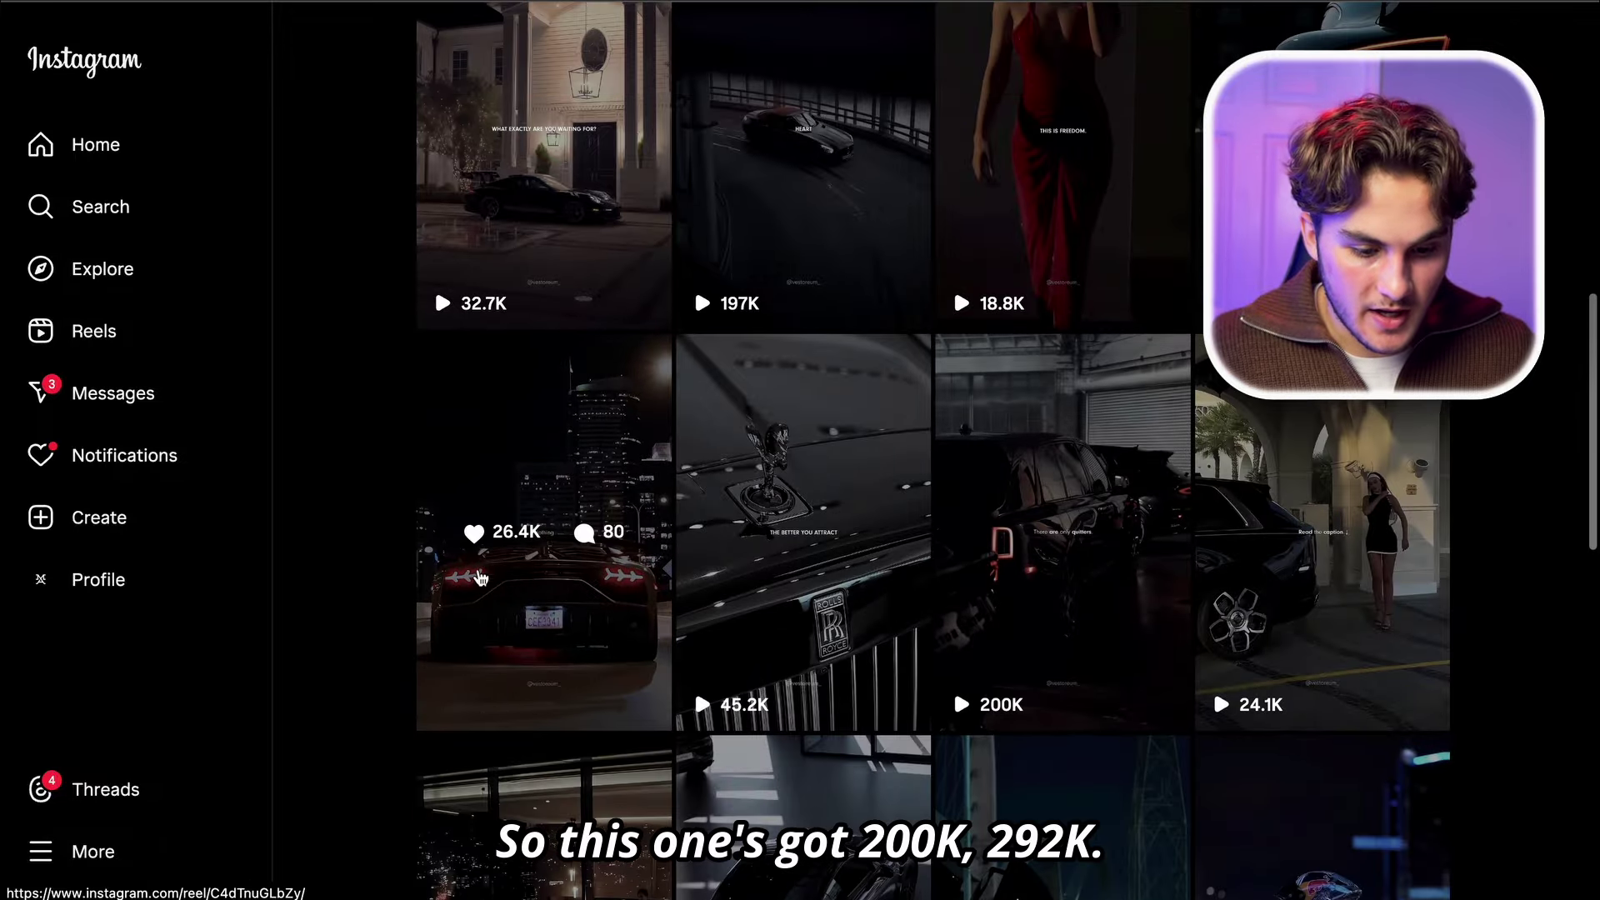
scroll(584, 653, "up", 2)
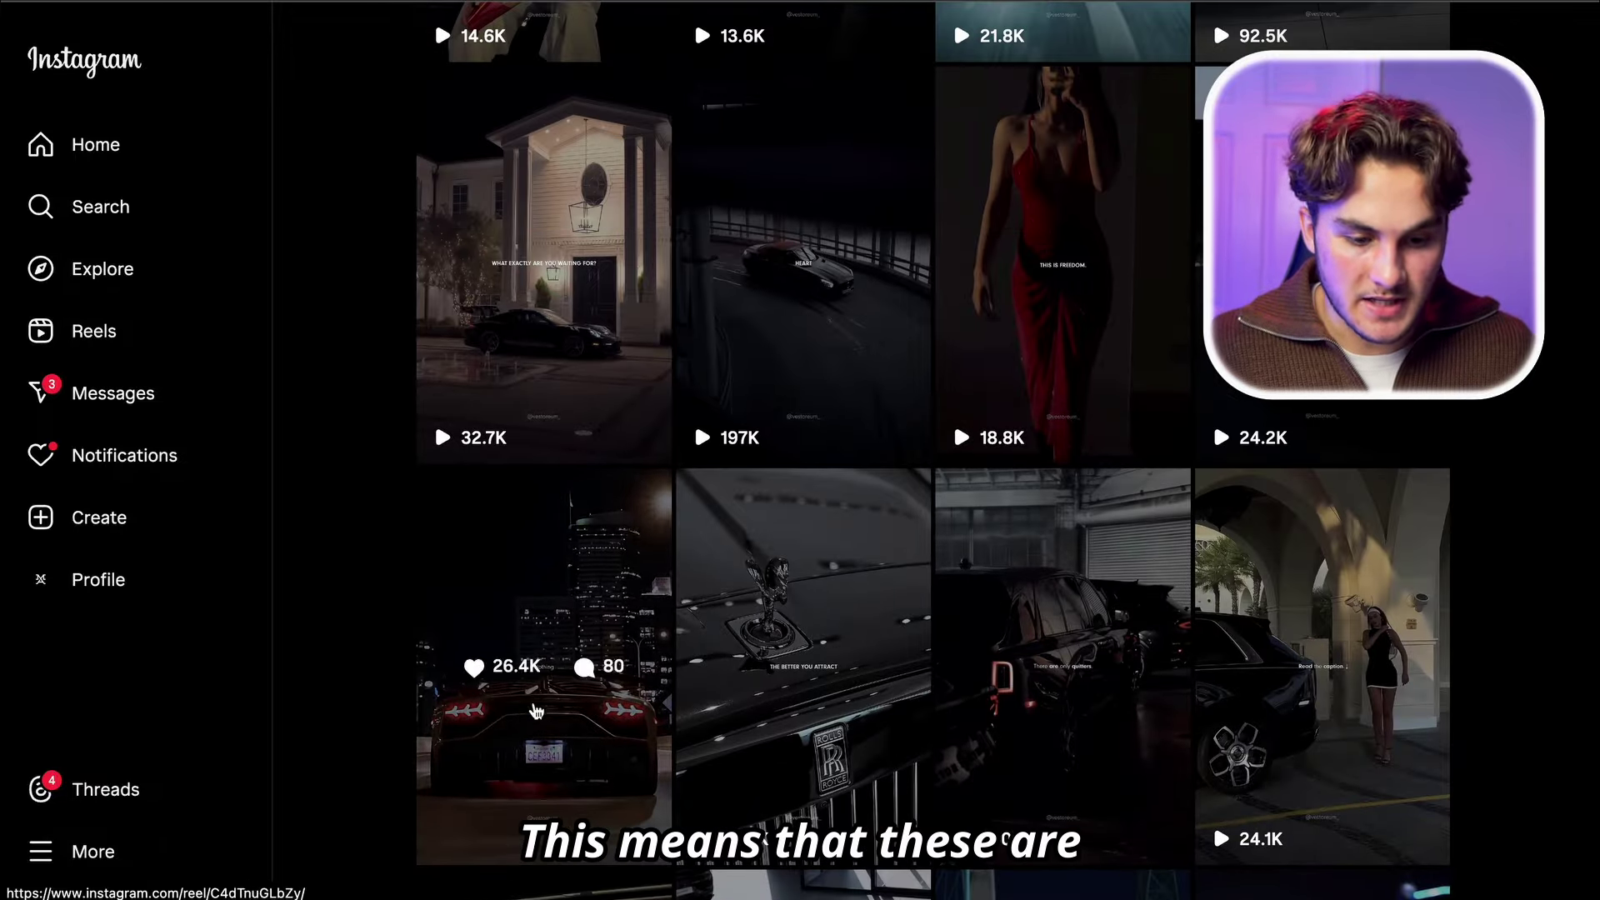
left_click(819, 232)
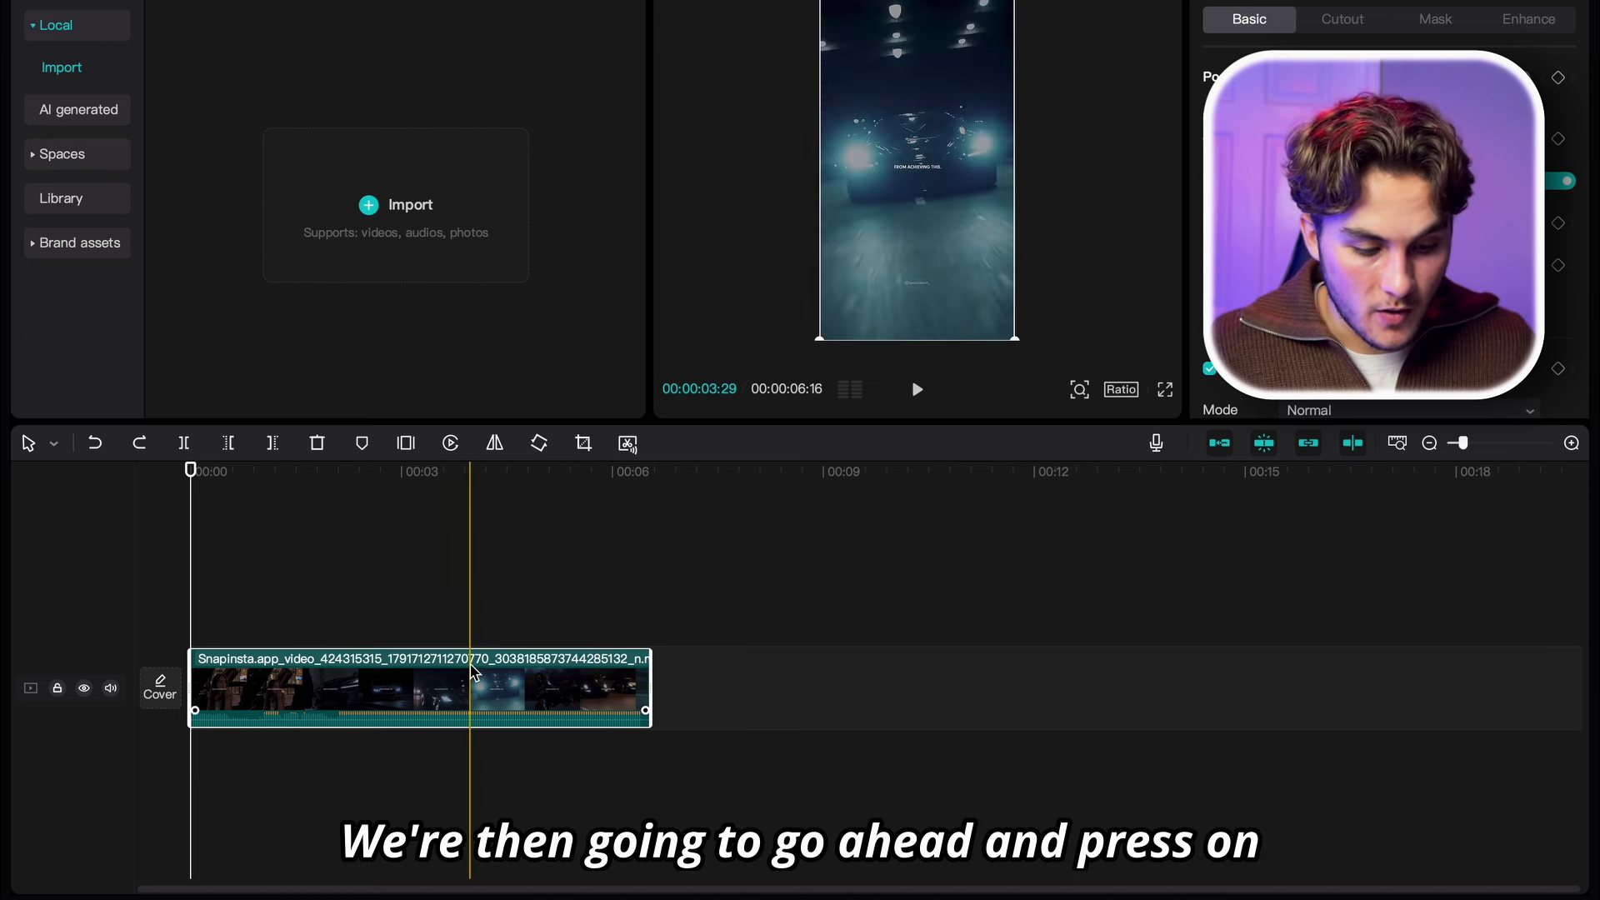
Step: In CapCut, extract the audio from the downloaded reel and move its video clip to a track above the main one
right_click(473, 671)
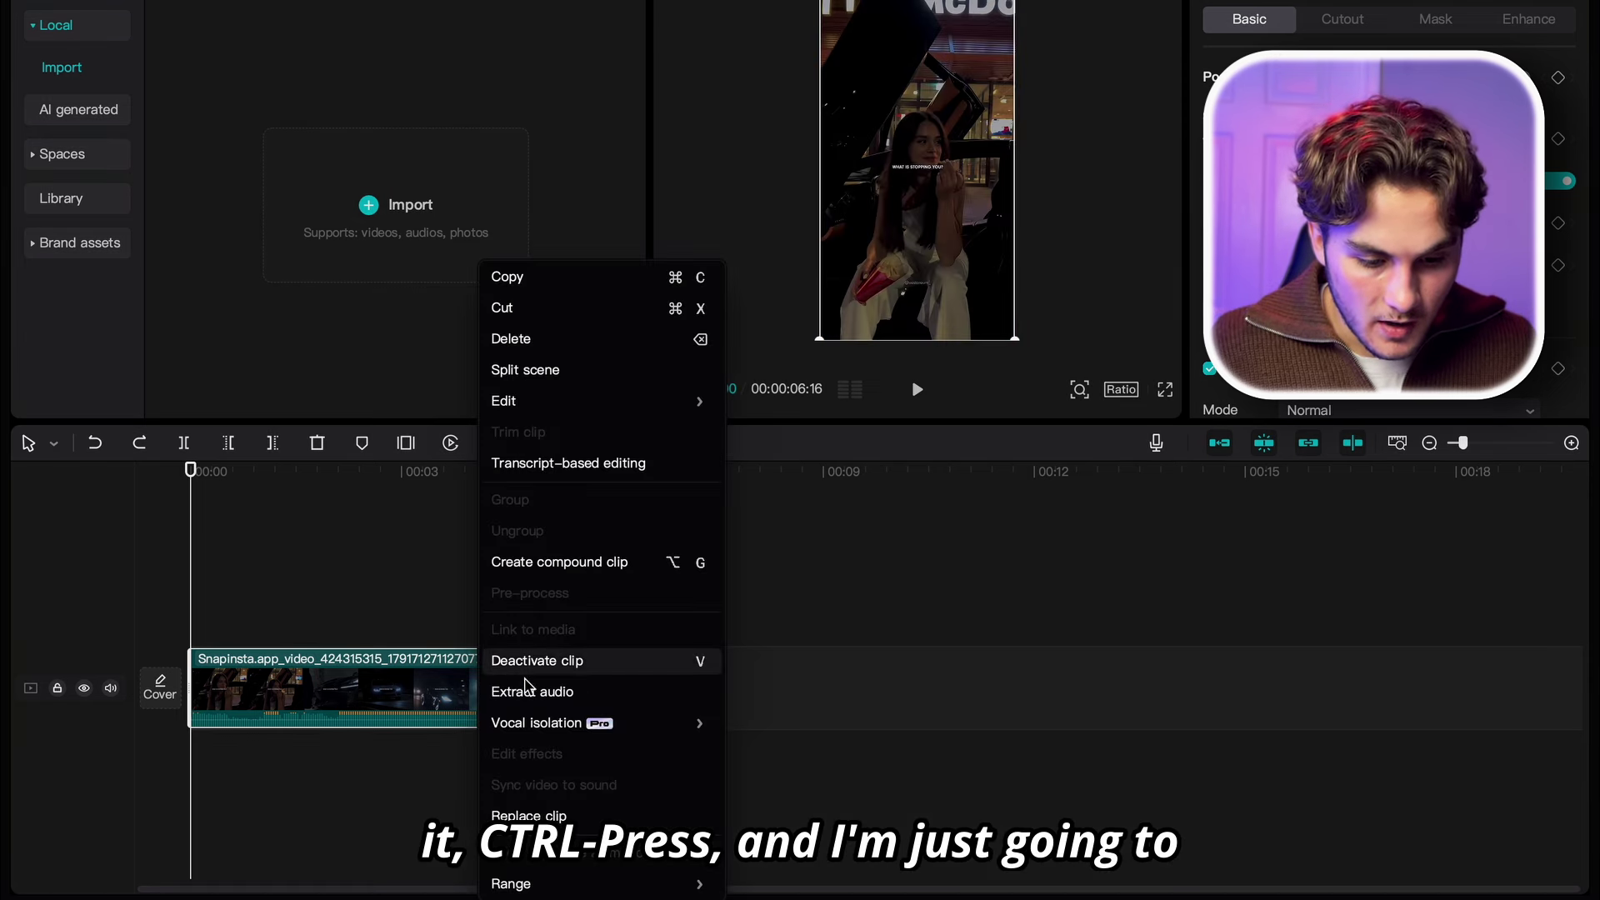
left_click(558, 700)
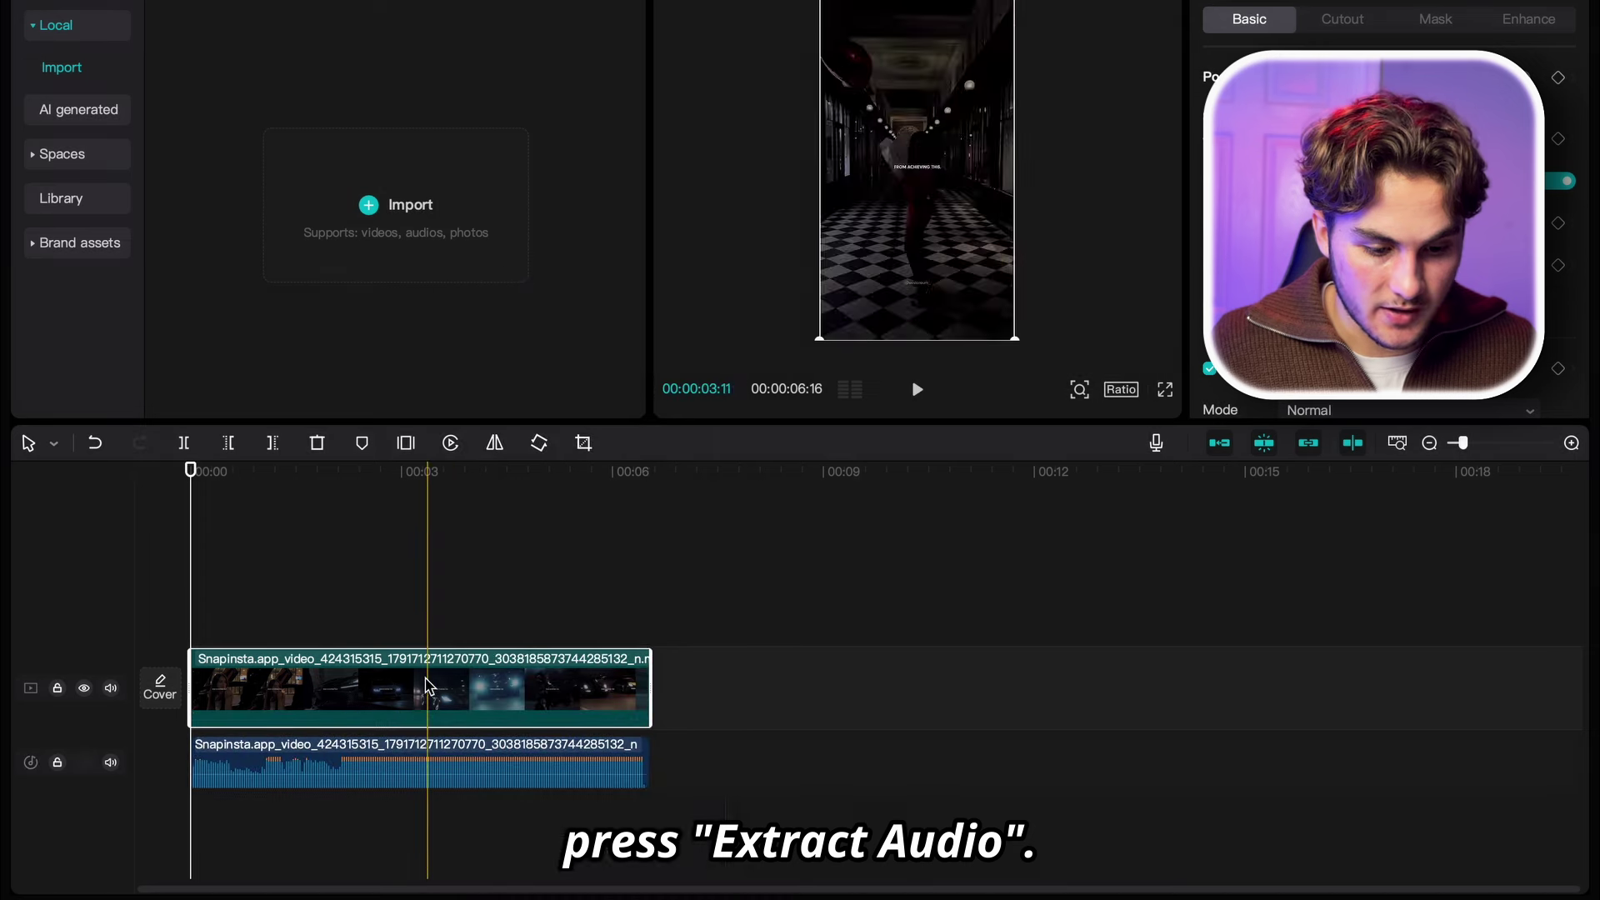
left_click_drag(417, 729, 422, 618)
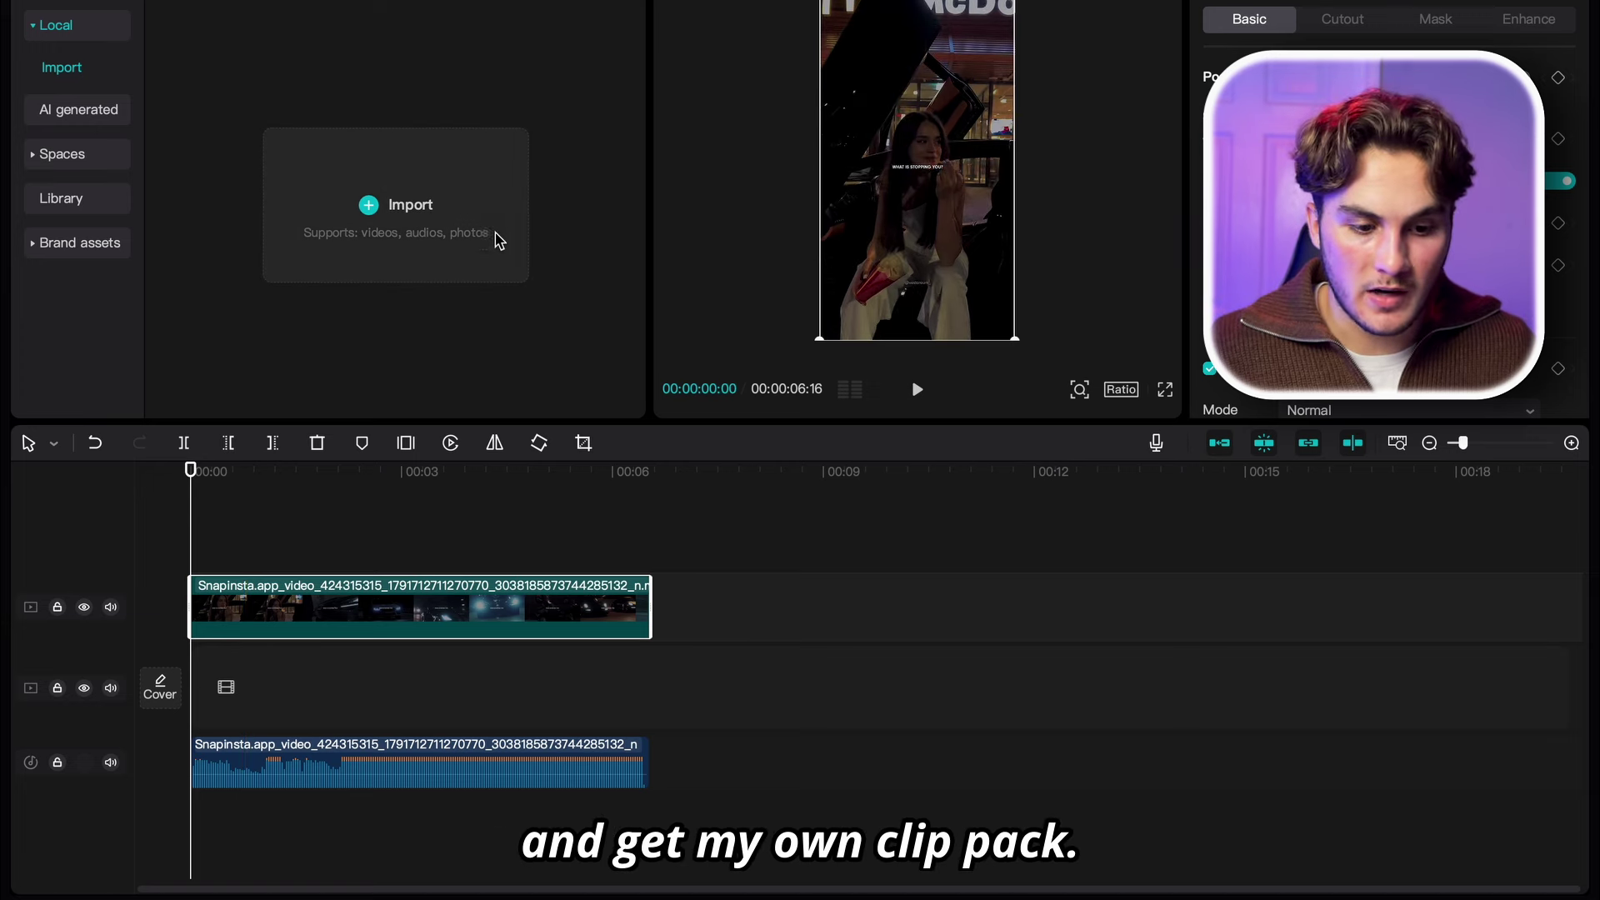
Step: Import the Millionaire Aesthetic clip folder from Movies into the project's media
key("super+i")
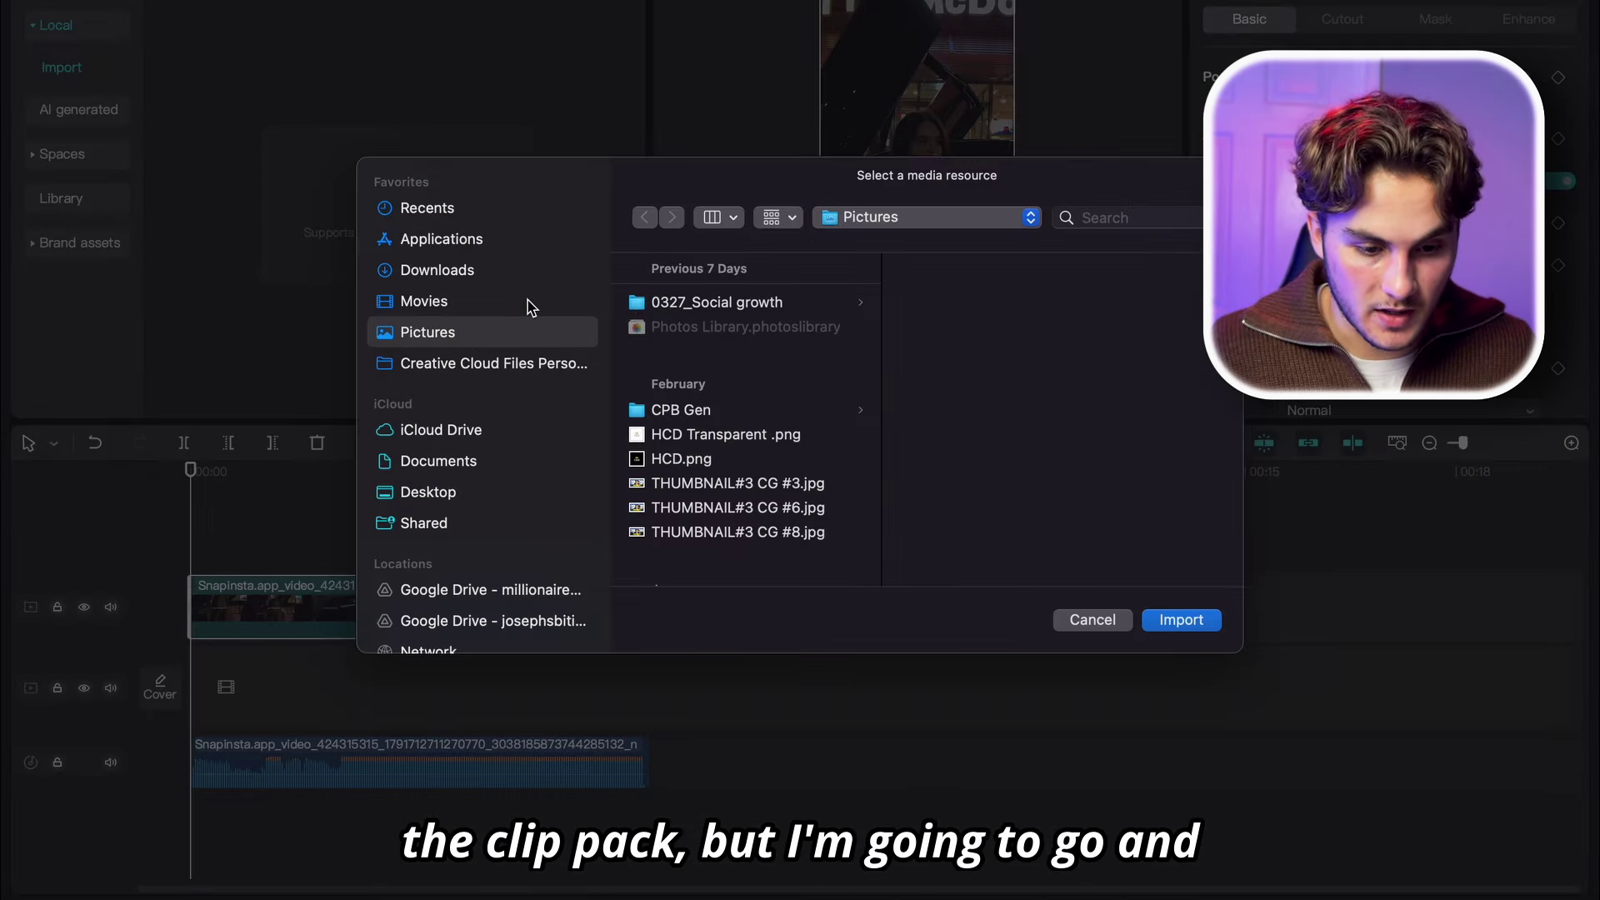
left_click(489, 300)
left_click(754, 431)
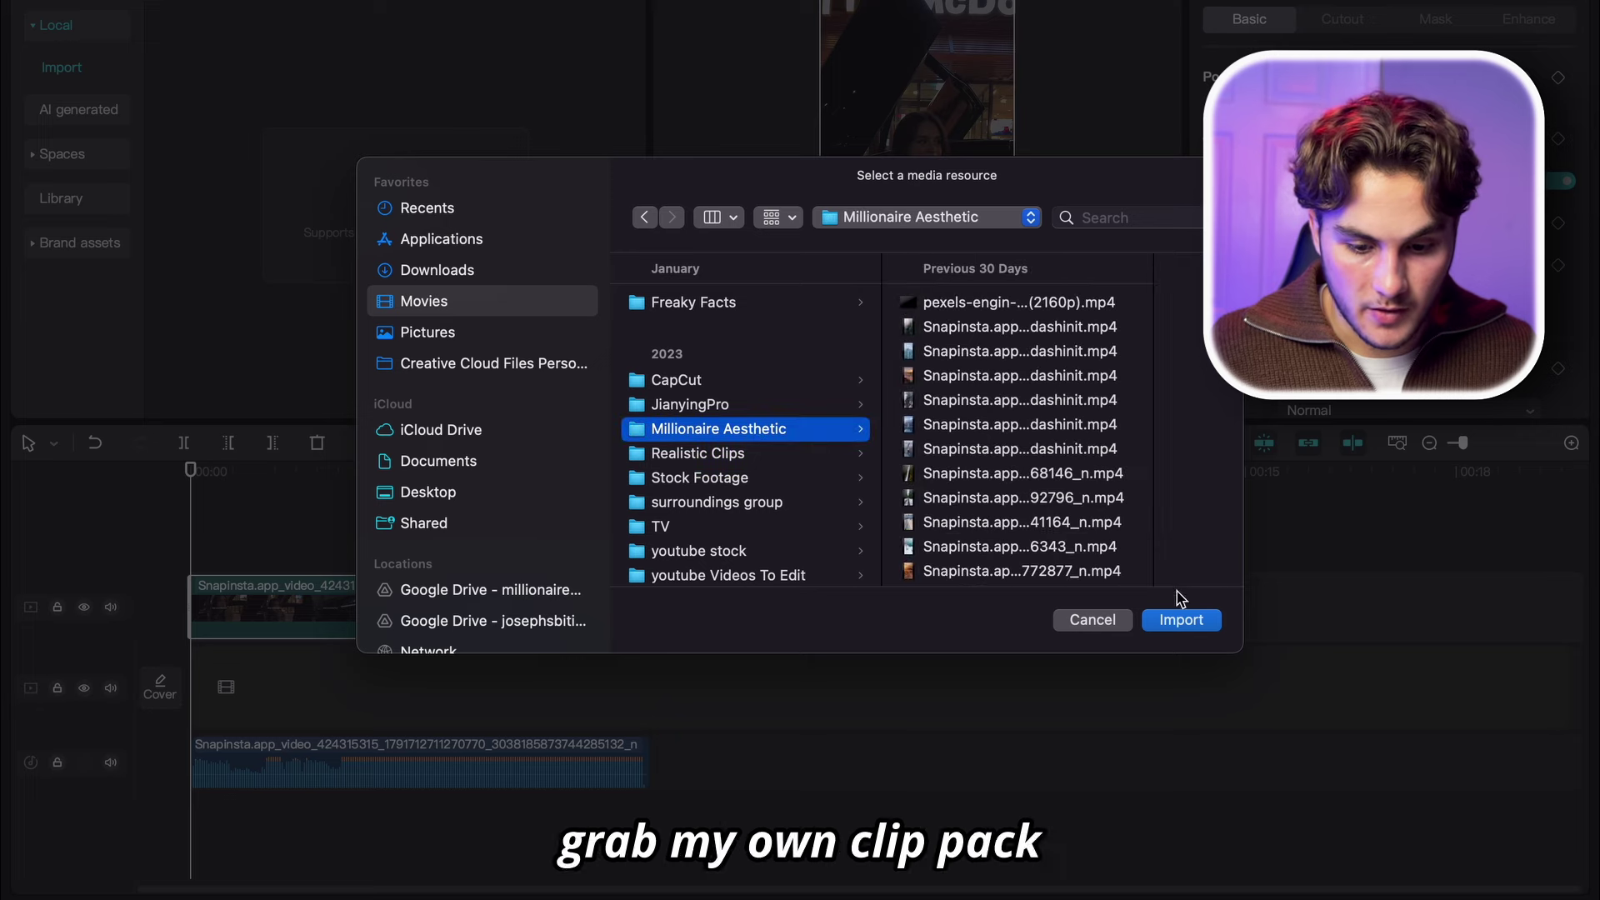
left_click(1202, 625)
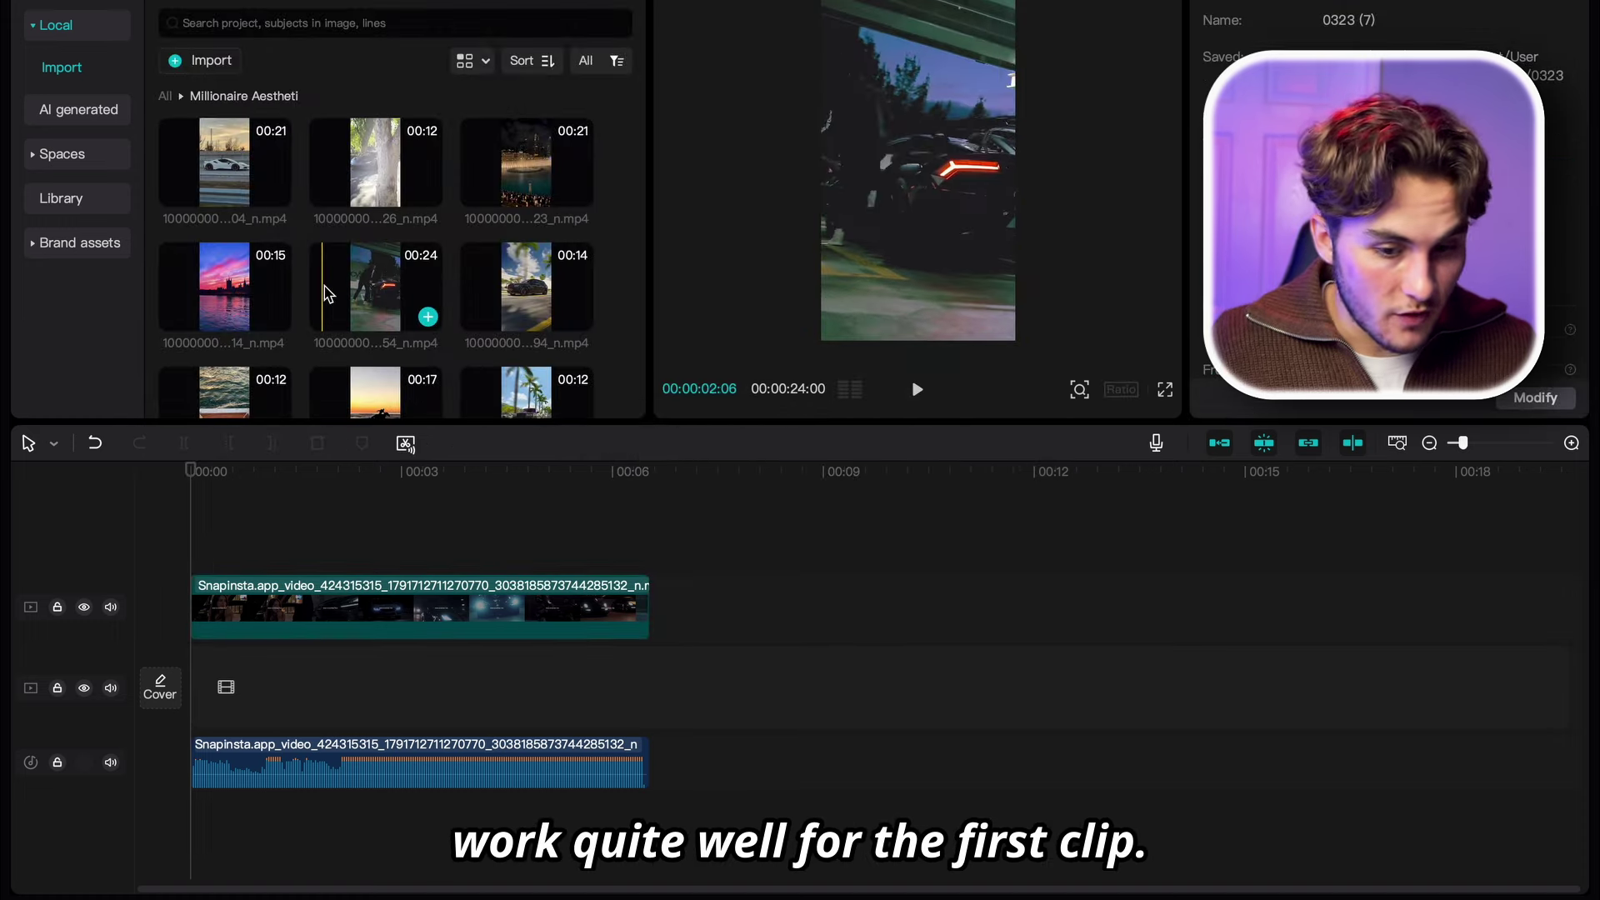
Step: Place the 24-second dark car clip at the start of the main track and trim its end at the beat drop
left_click_drag(323, 291, 204, 688)
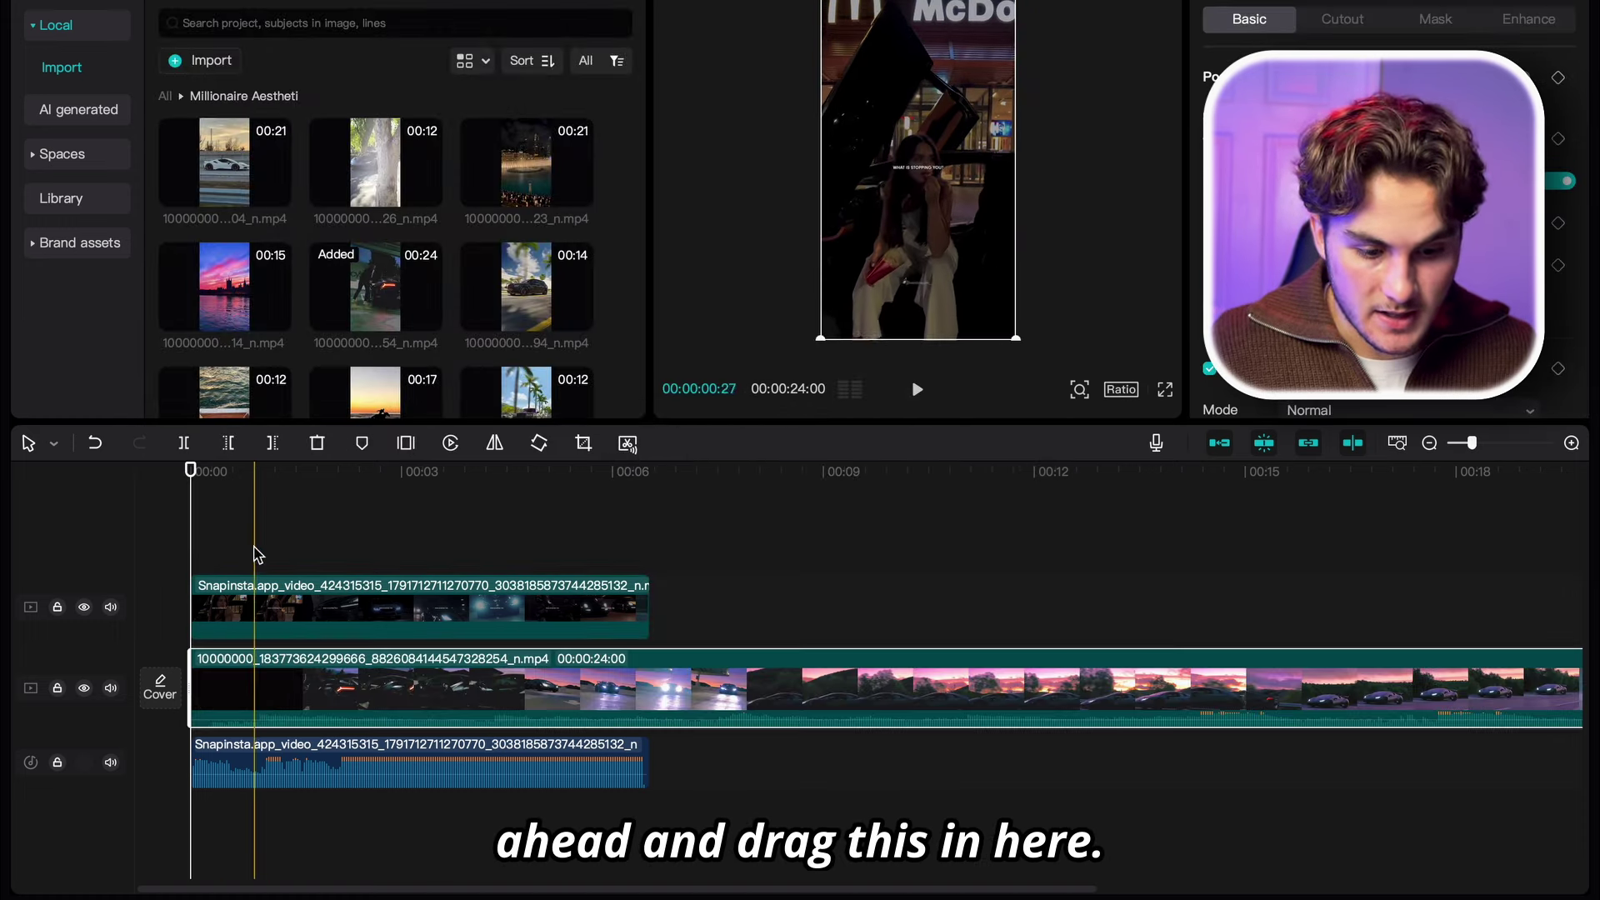
left_click(342, 817)
left_click(317, 696)
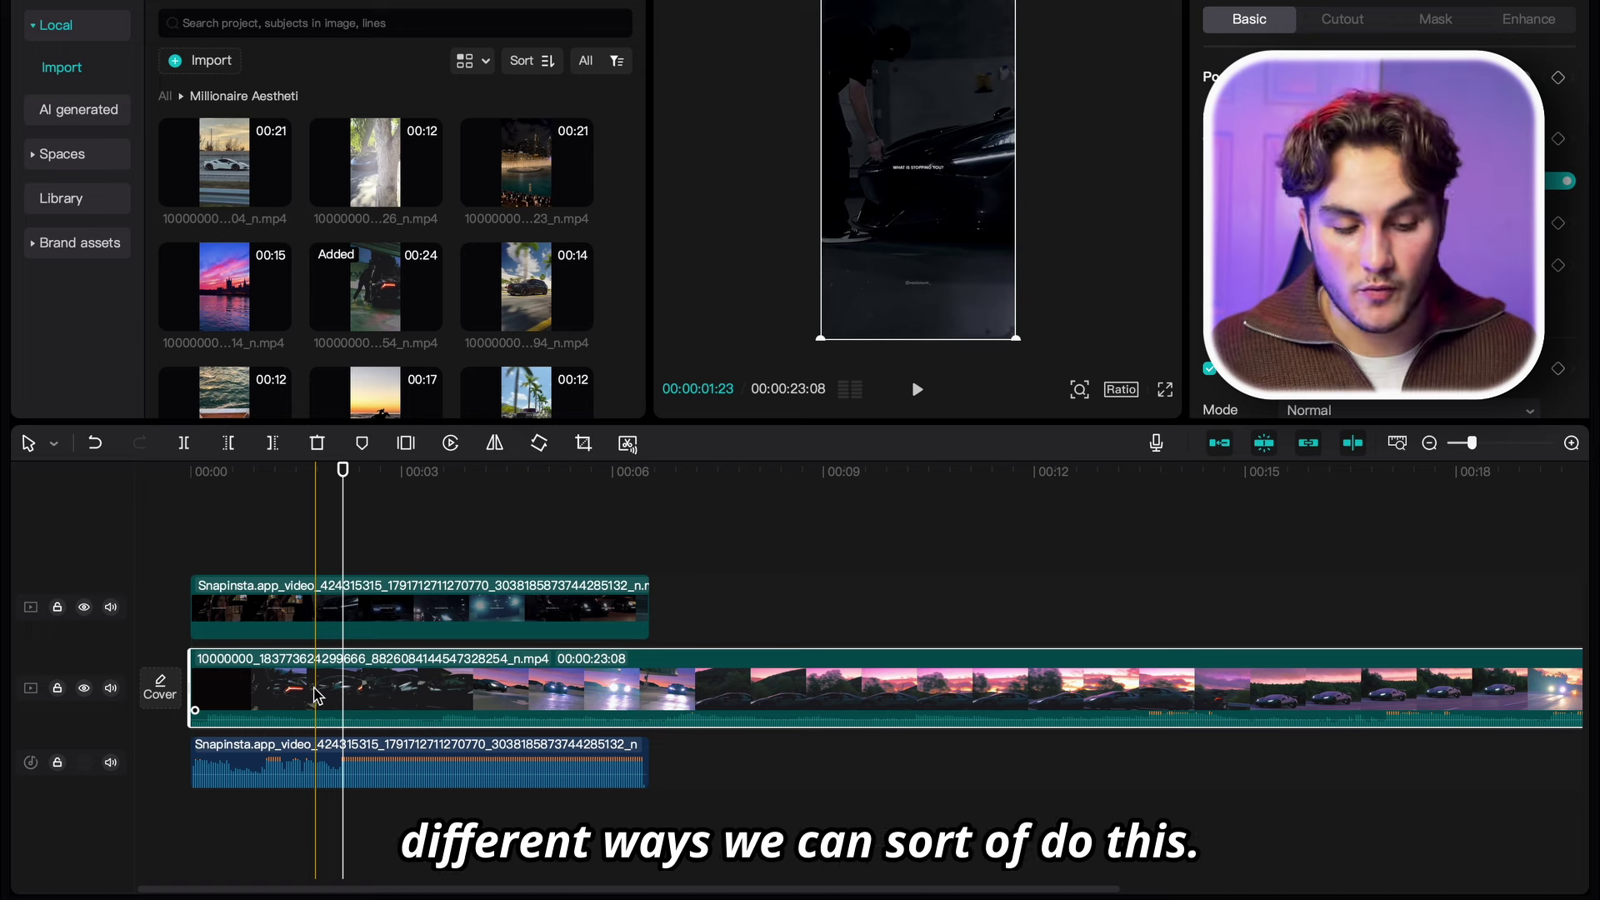
key("w")
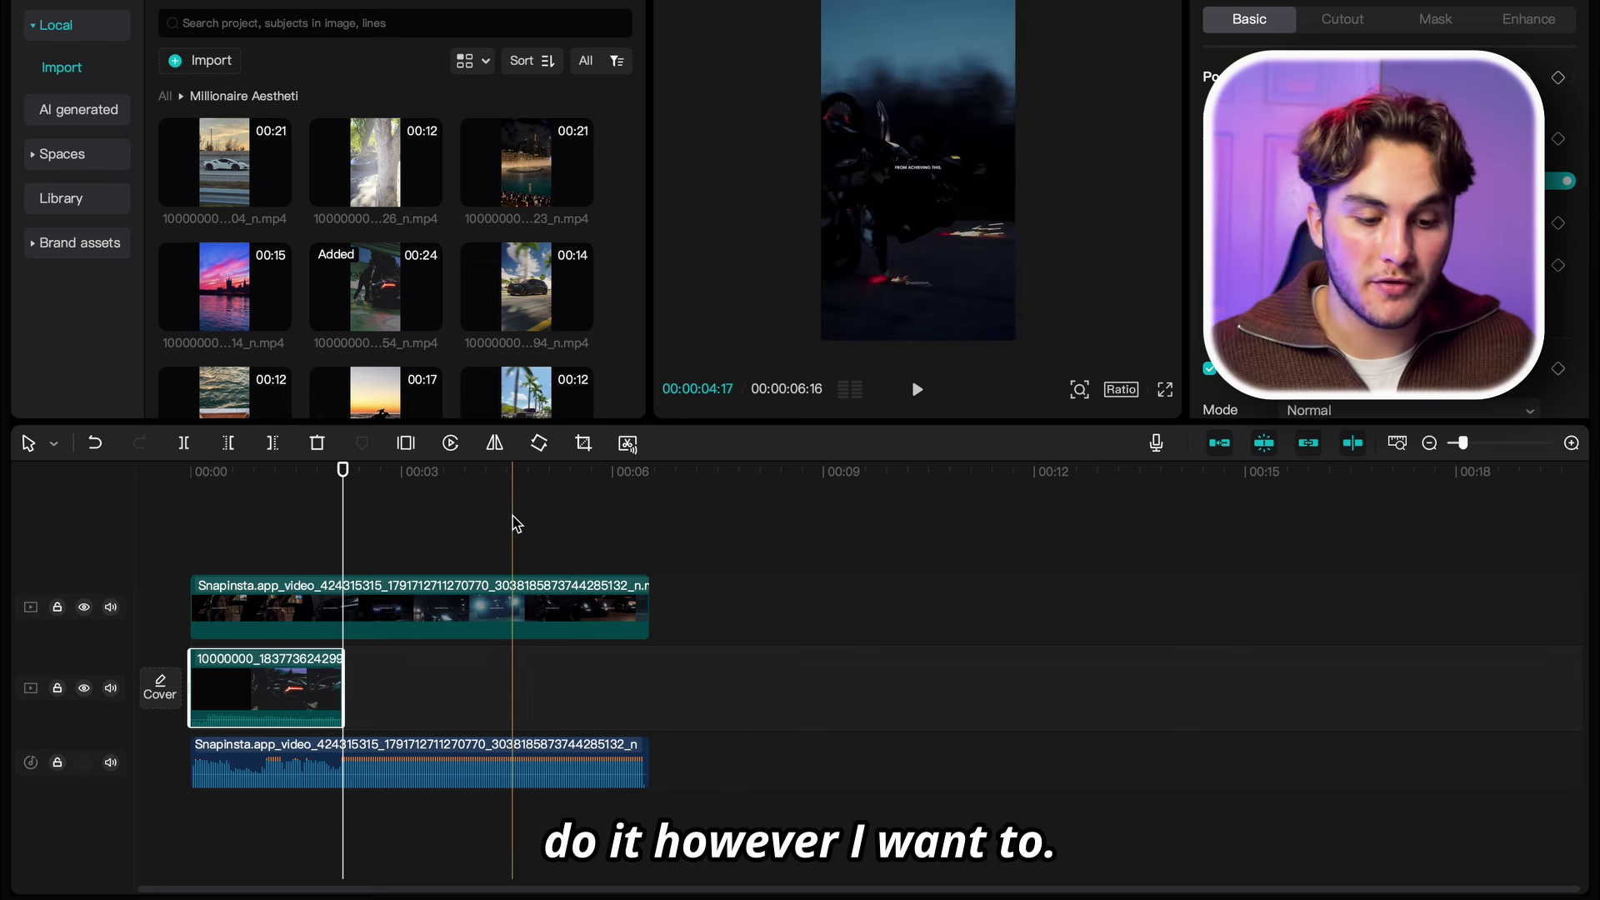
left_click(254, 538)
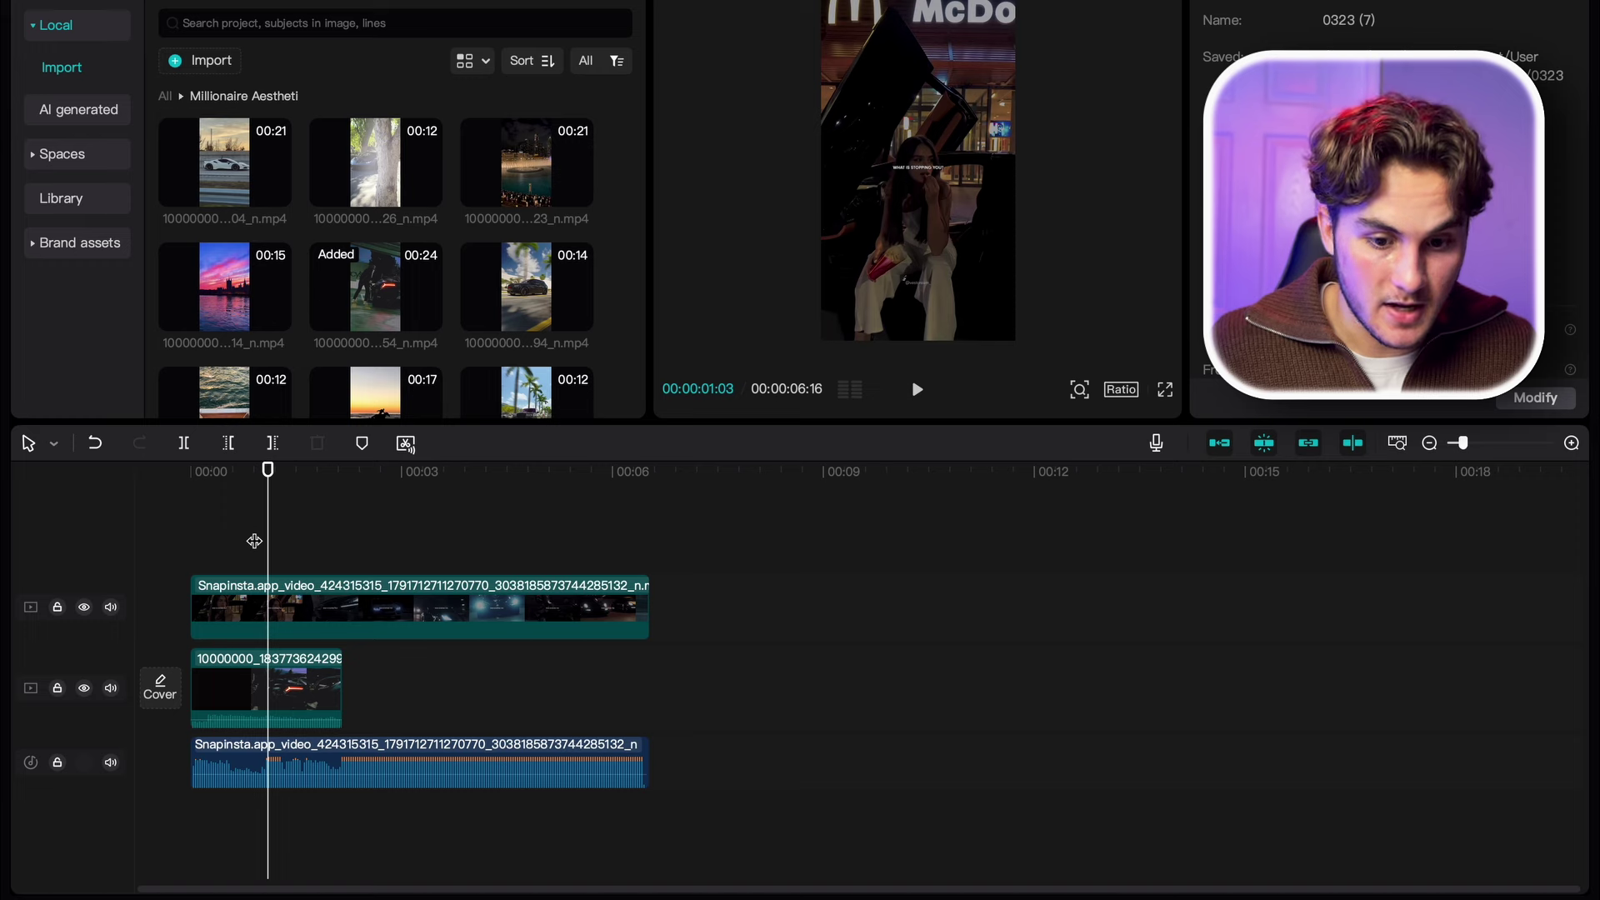
left_click(221, 685)
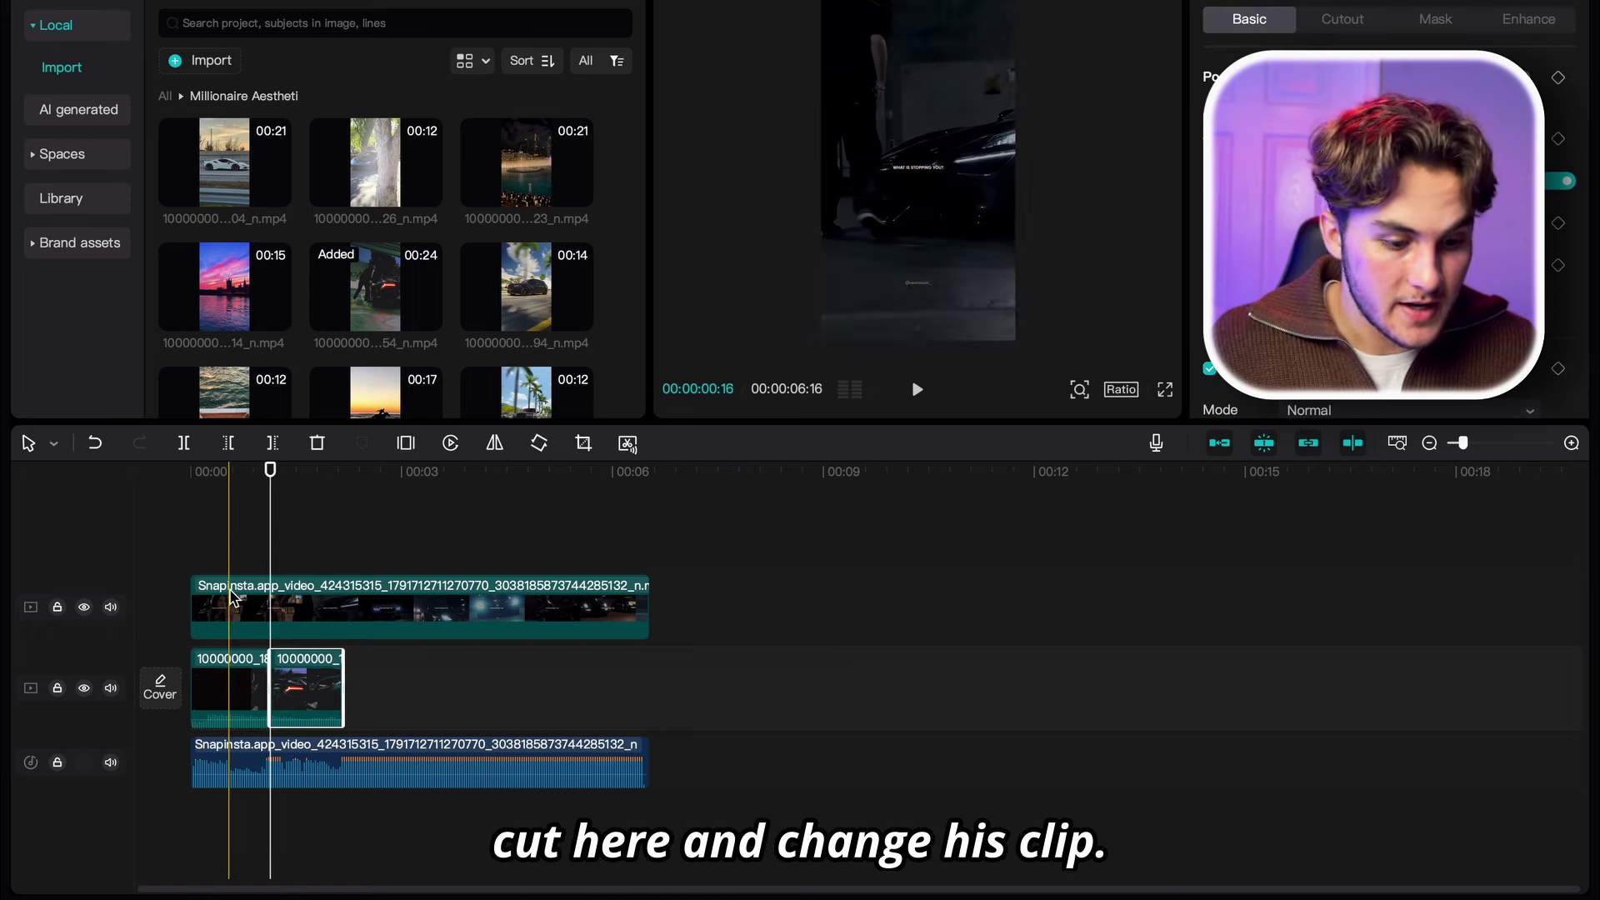
key("ctrl+z")
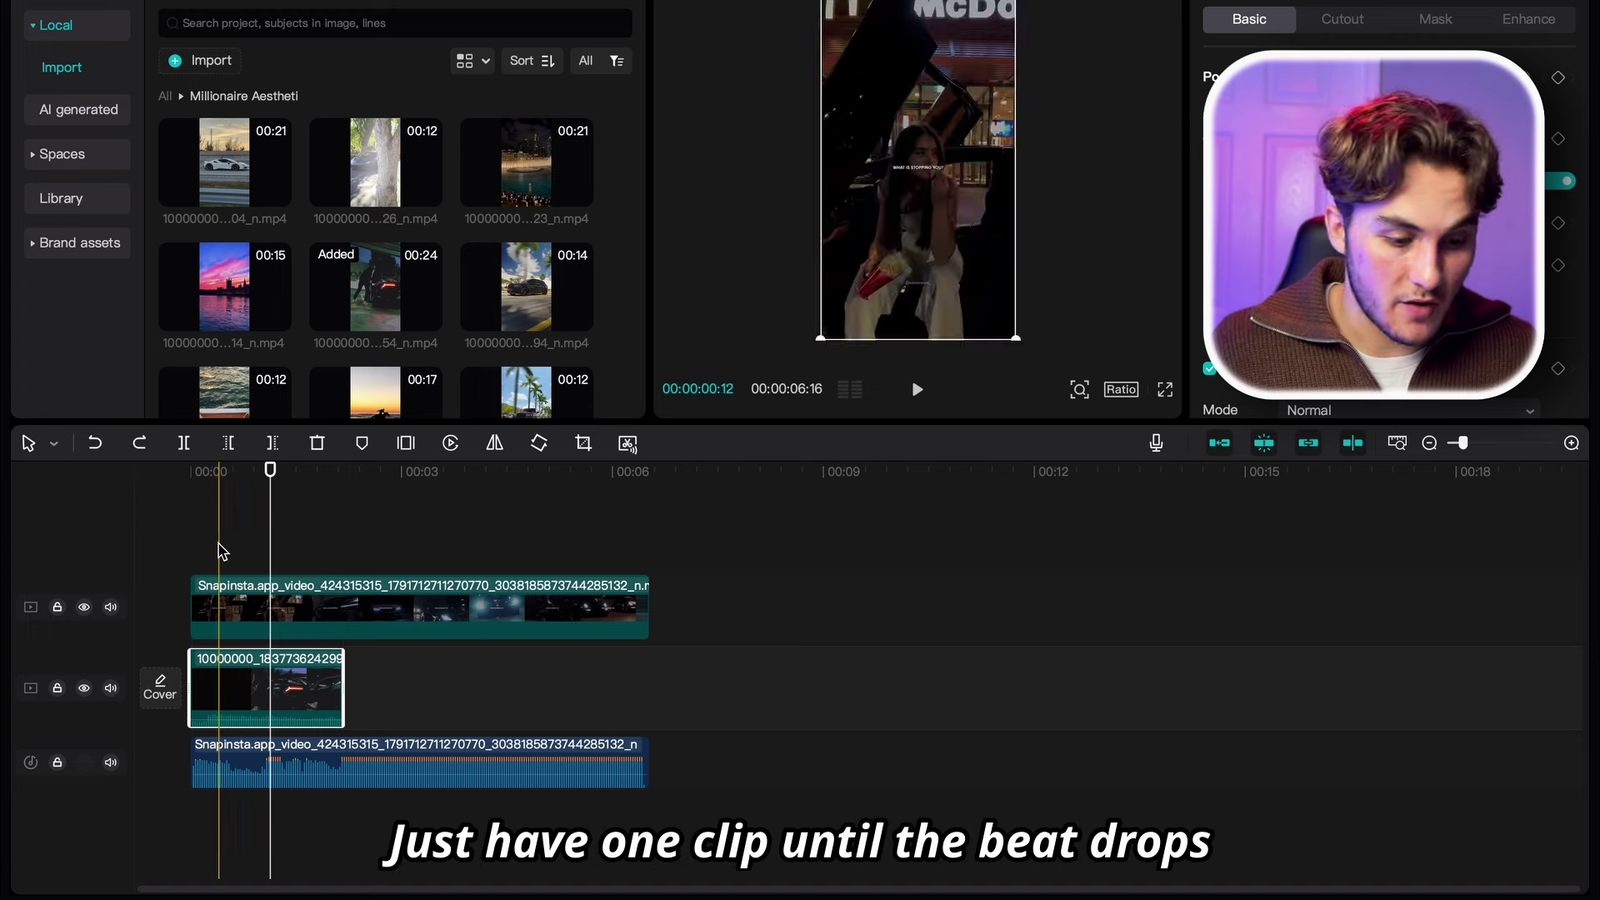
Step: Set the playhead at the first clip's end and look through the Millionaire Aesthetic folder for the following luxury clips
left_click(342, 544)
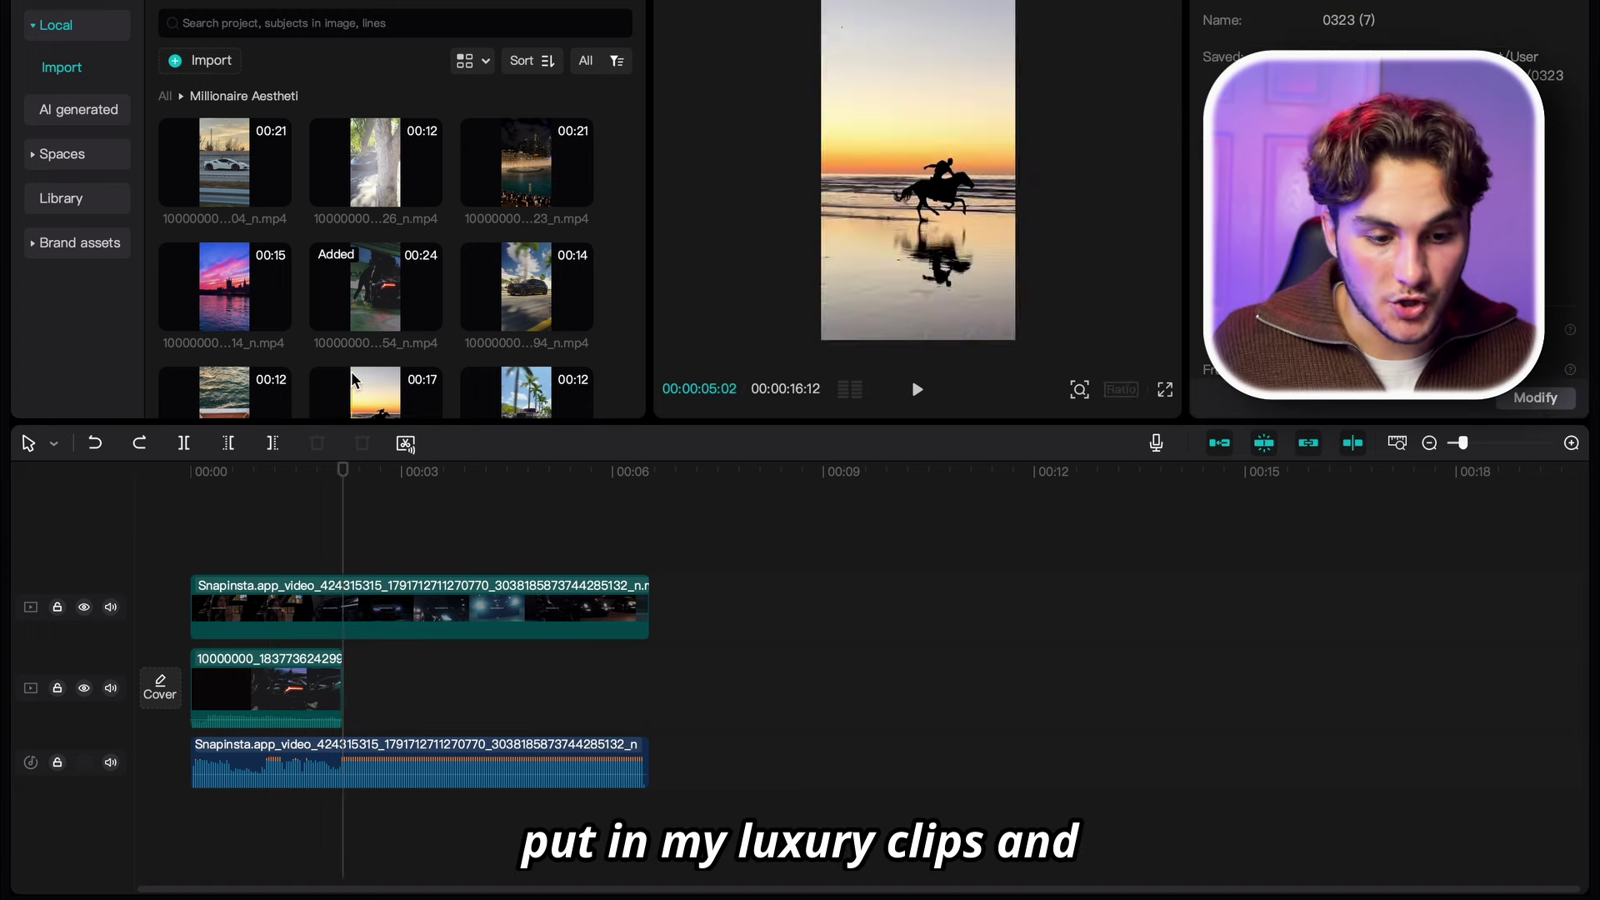
scroll(486, 298, "down", 8)
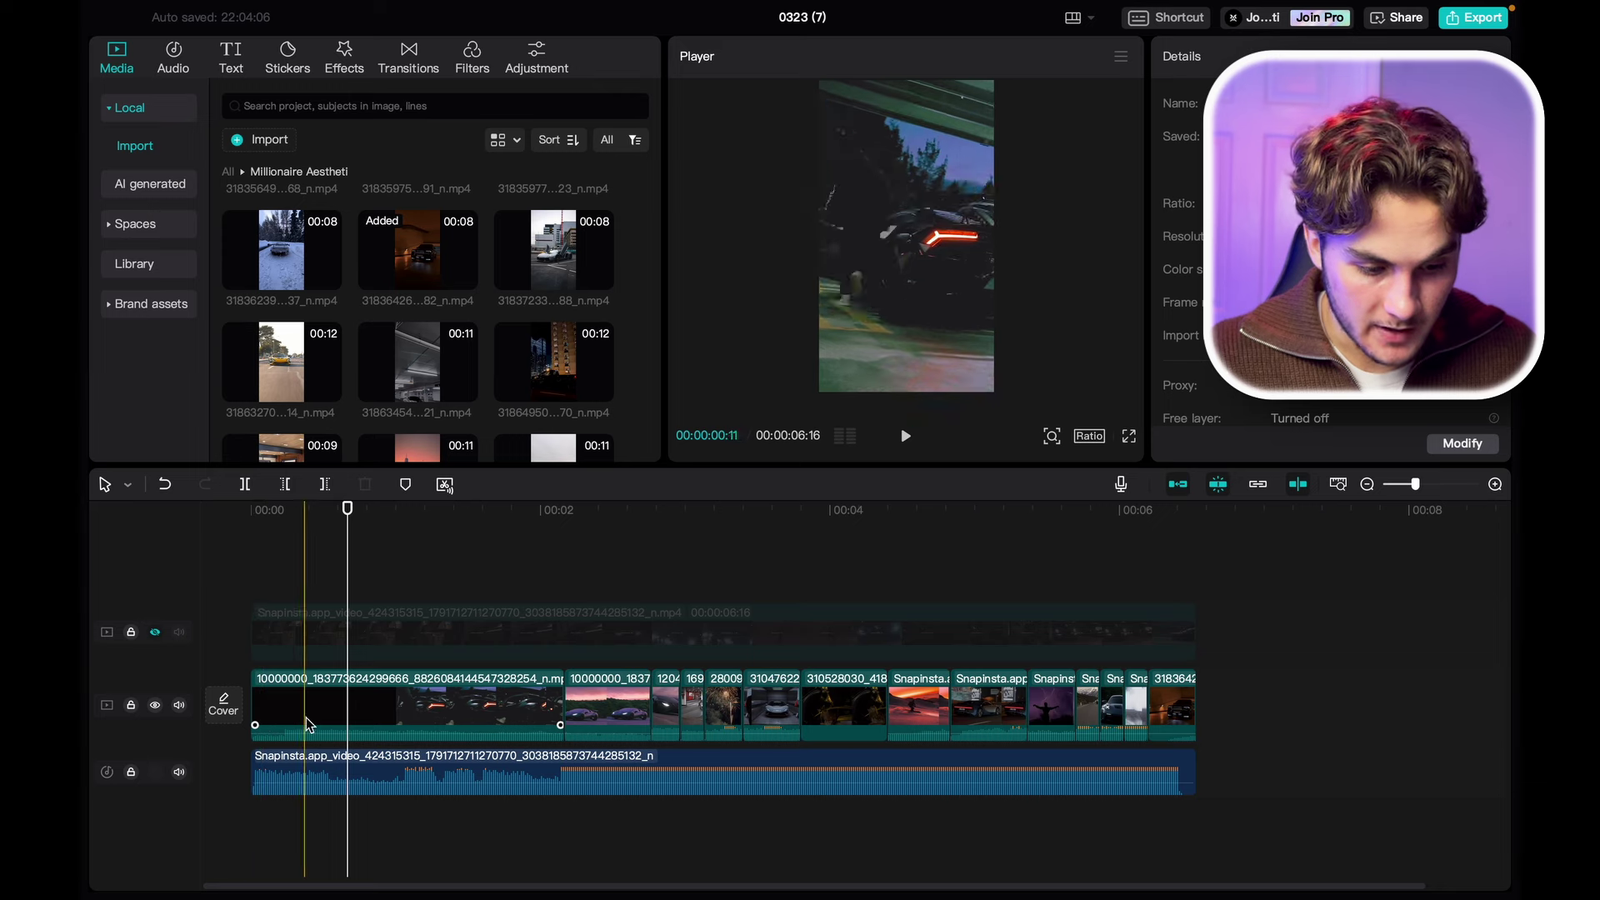
Step: Mute the main video track and make the hidden reference reel track visible again
left_click(179, 705)
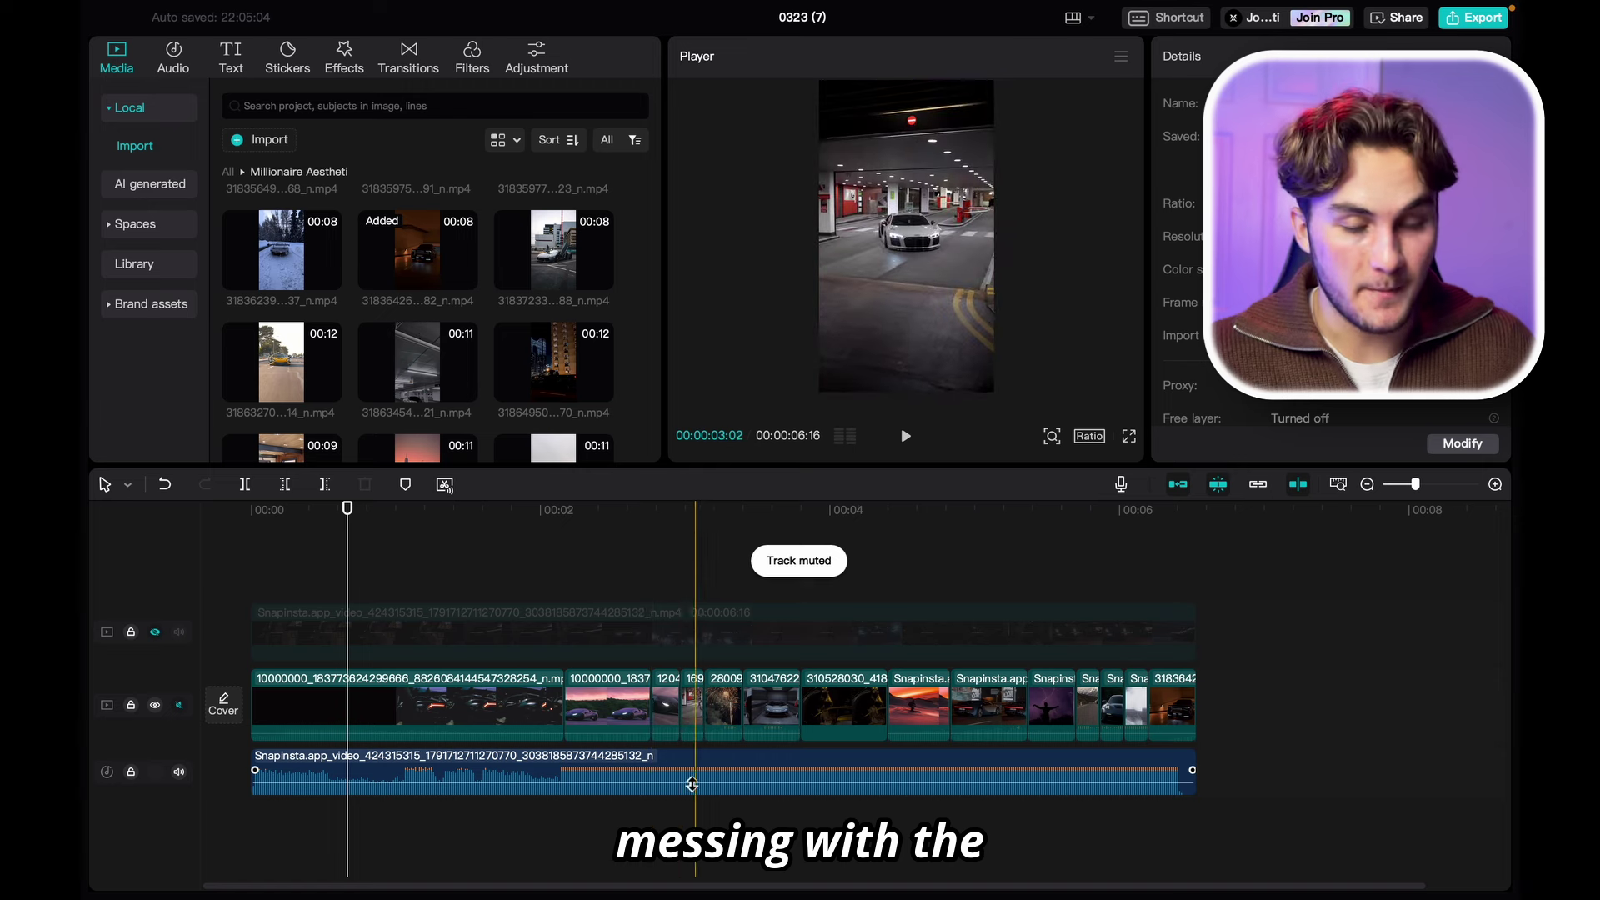
left_click(299, 635)
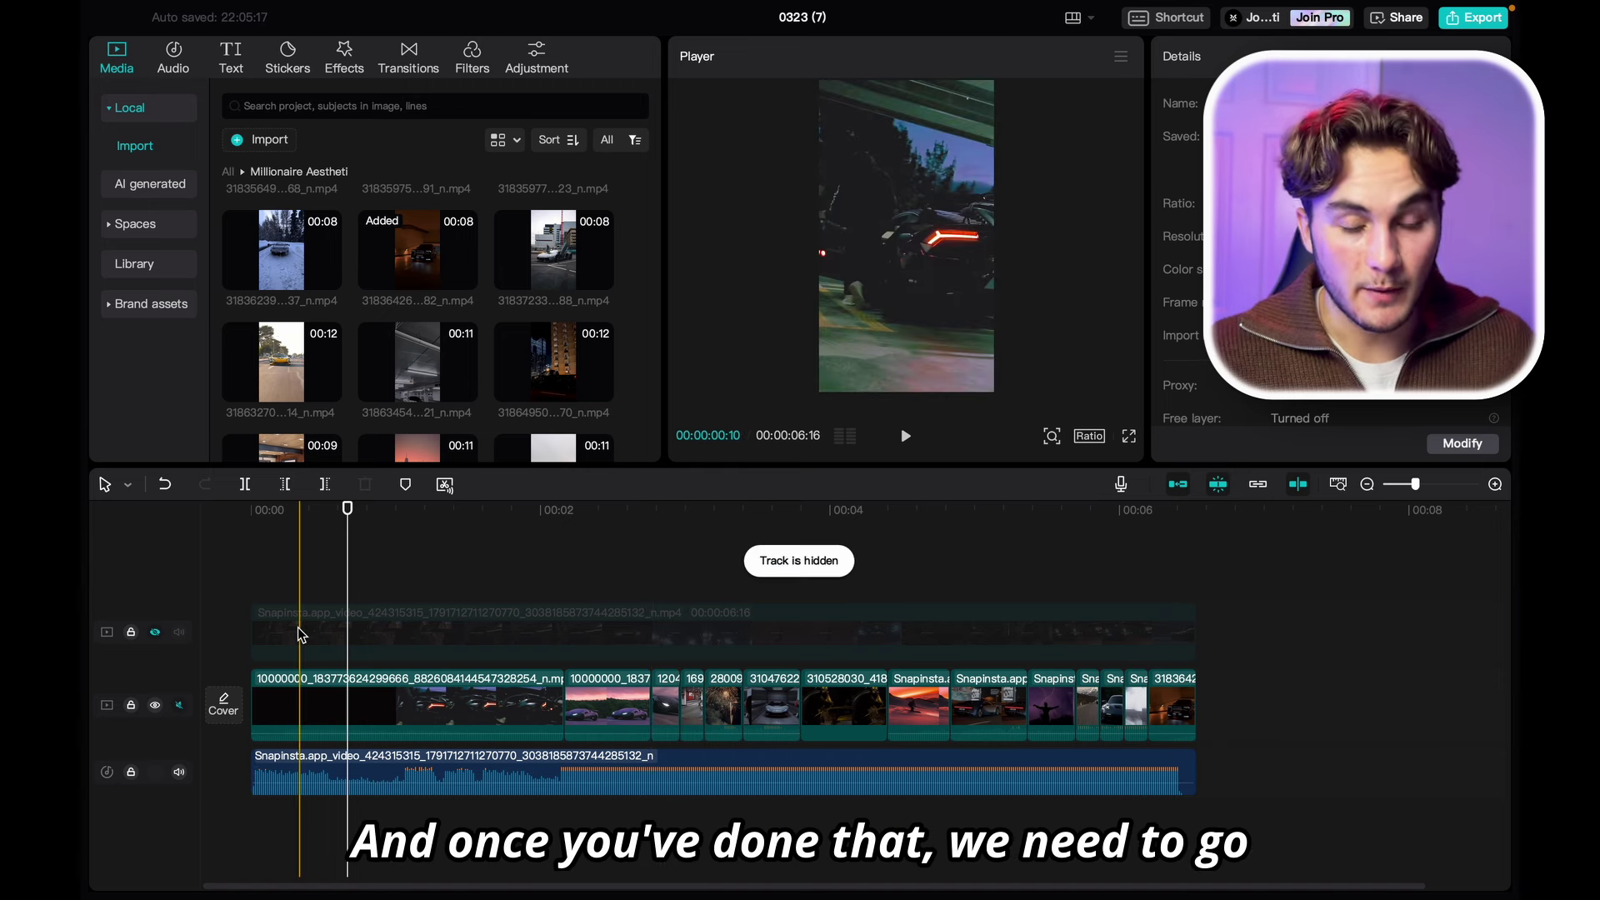
left_click(155, 633)
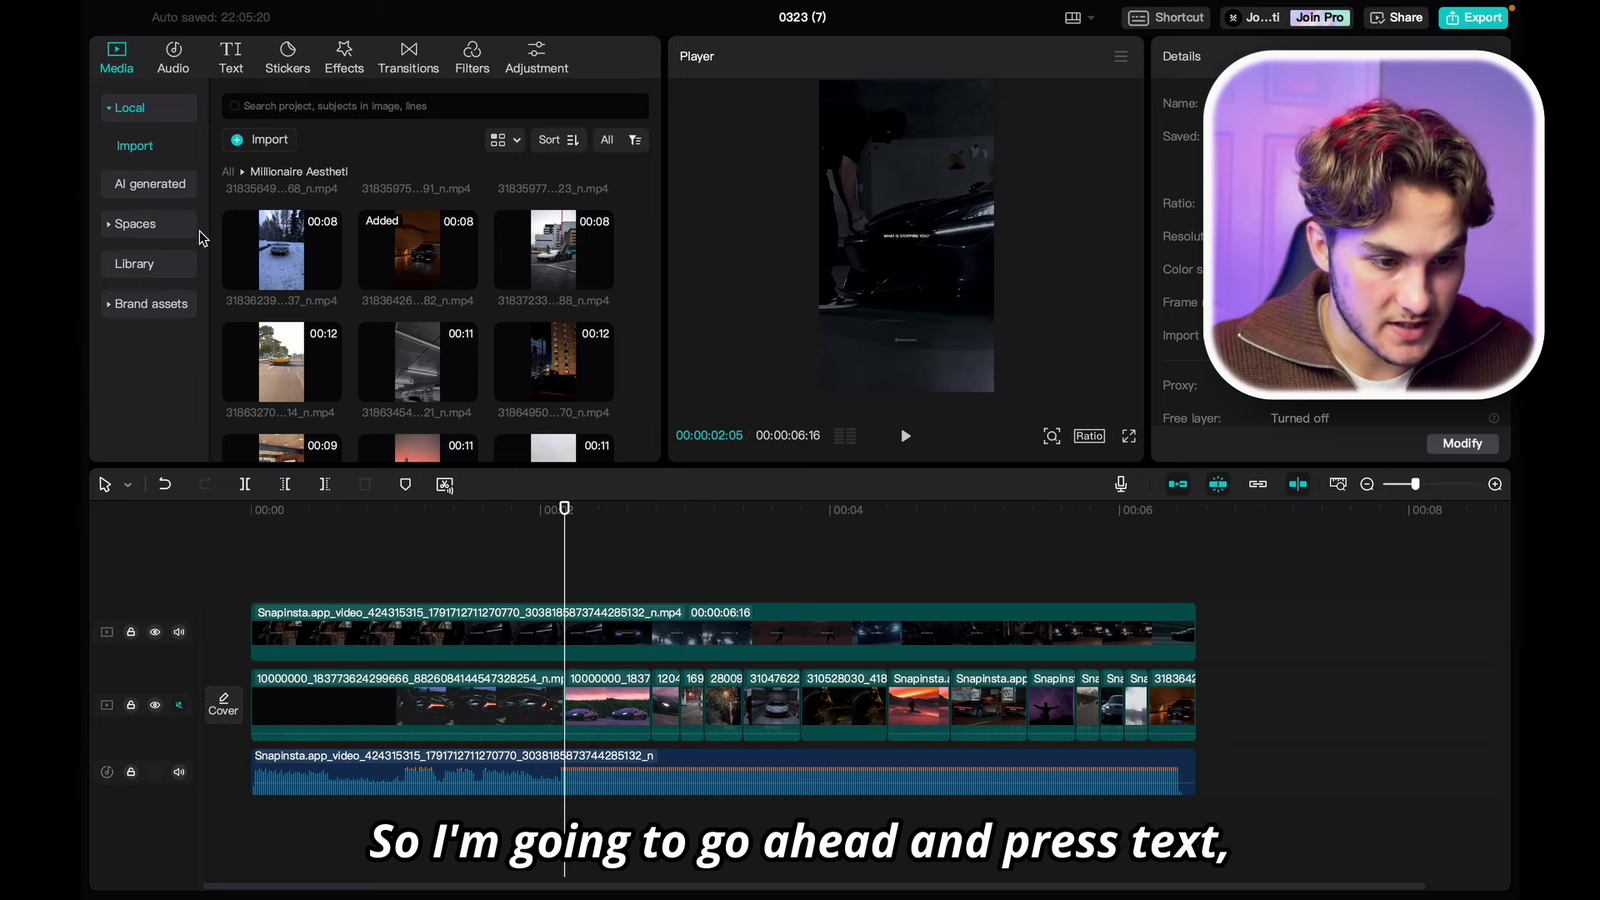
Step: Add a default text layer, move it to the timeline's start and shorten it to end at 00:00:02:05
left_click(231, 58)
left_click(294, 188)
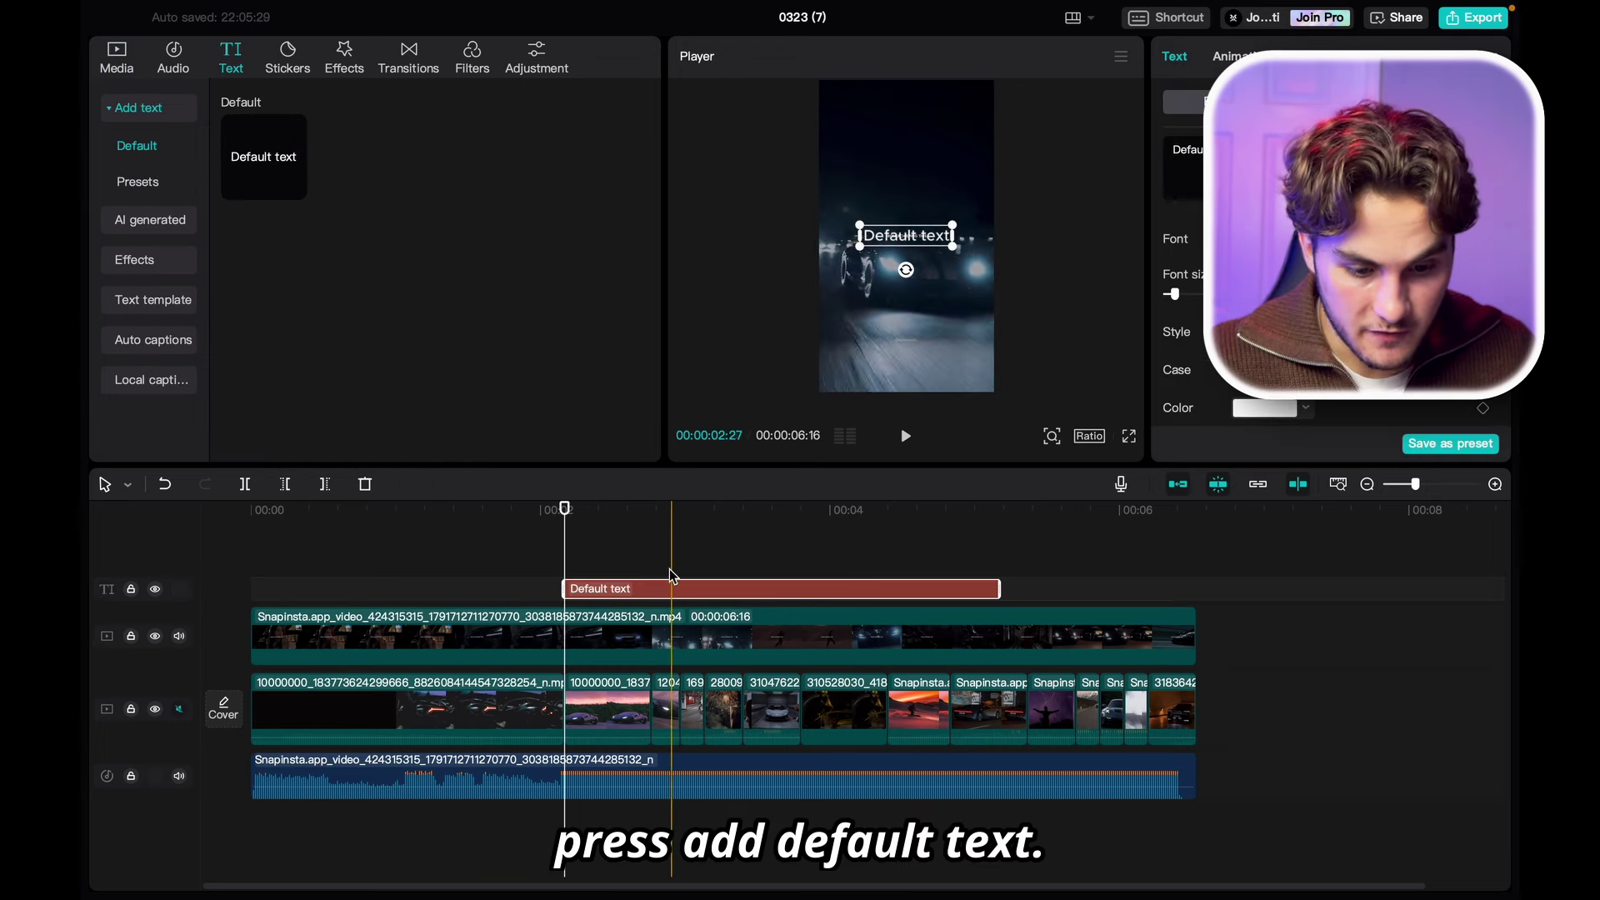
left_click_drag(702, 591, 388, 591)
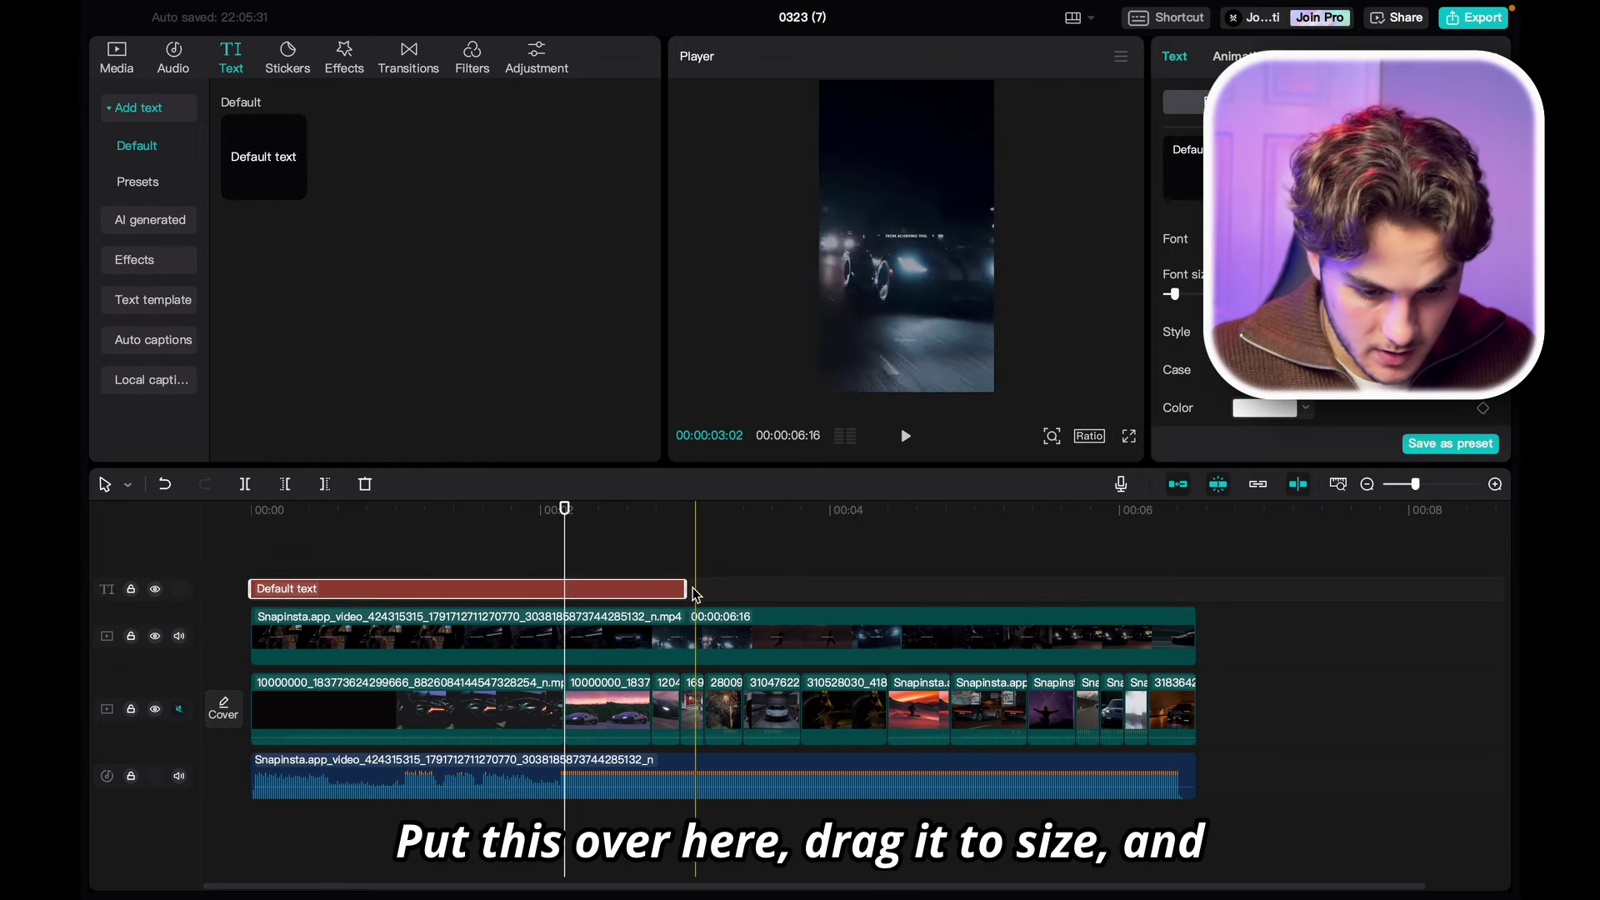
left_click_drag(685, 589, 565, 589)
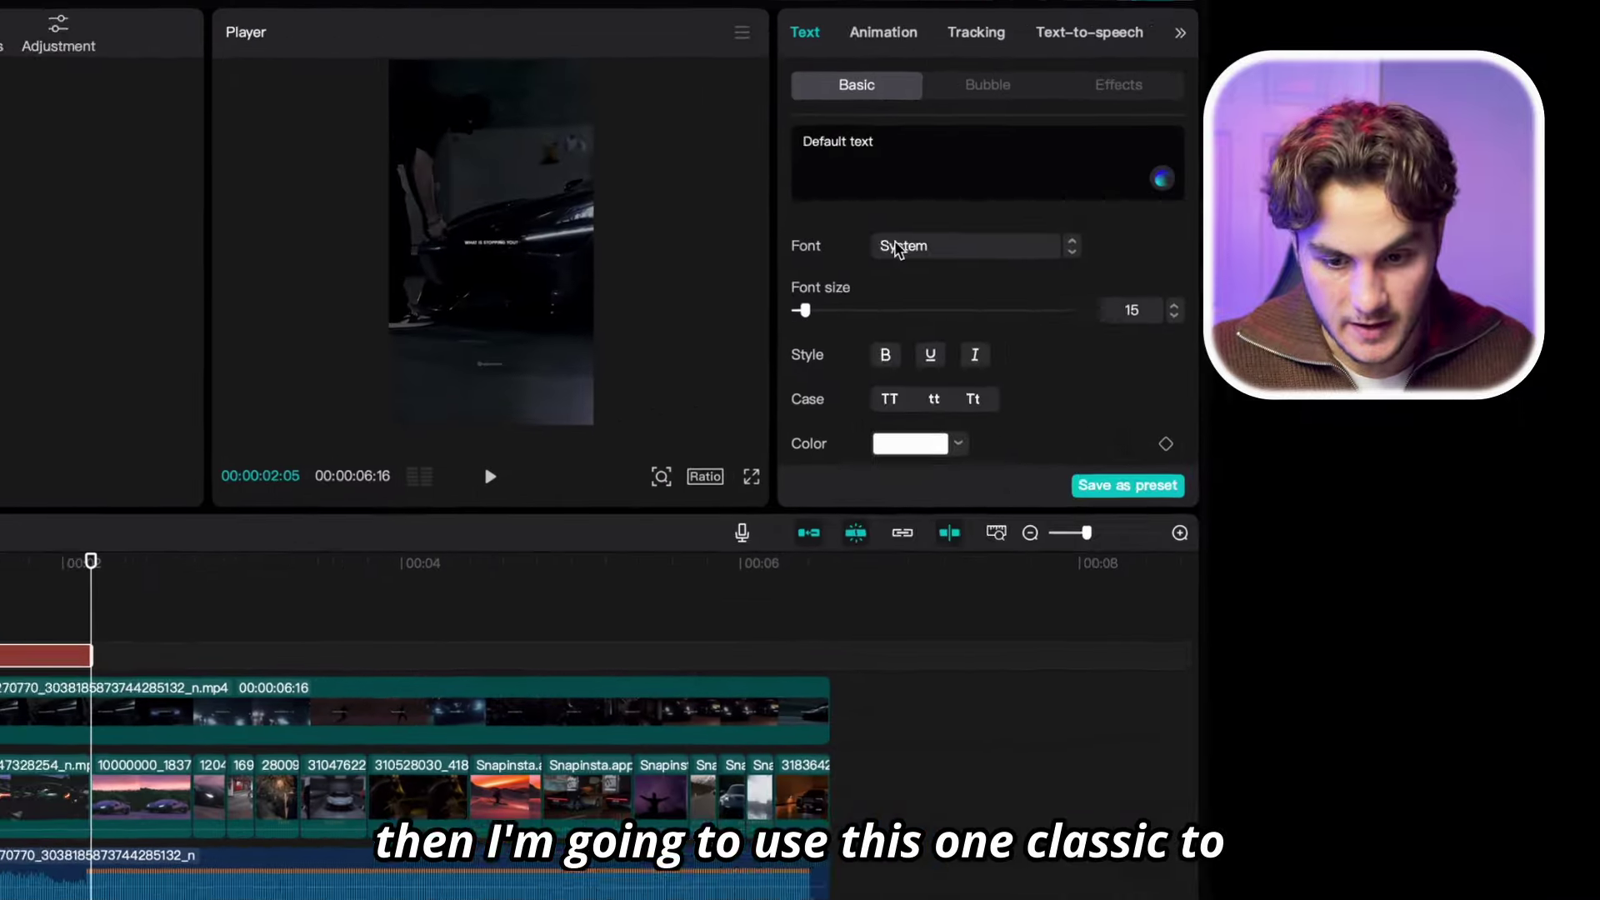
Step: Set the text layer's font to Classic2 and make it bold
left_click(1314, 238)
left_click(1280, 256)
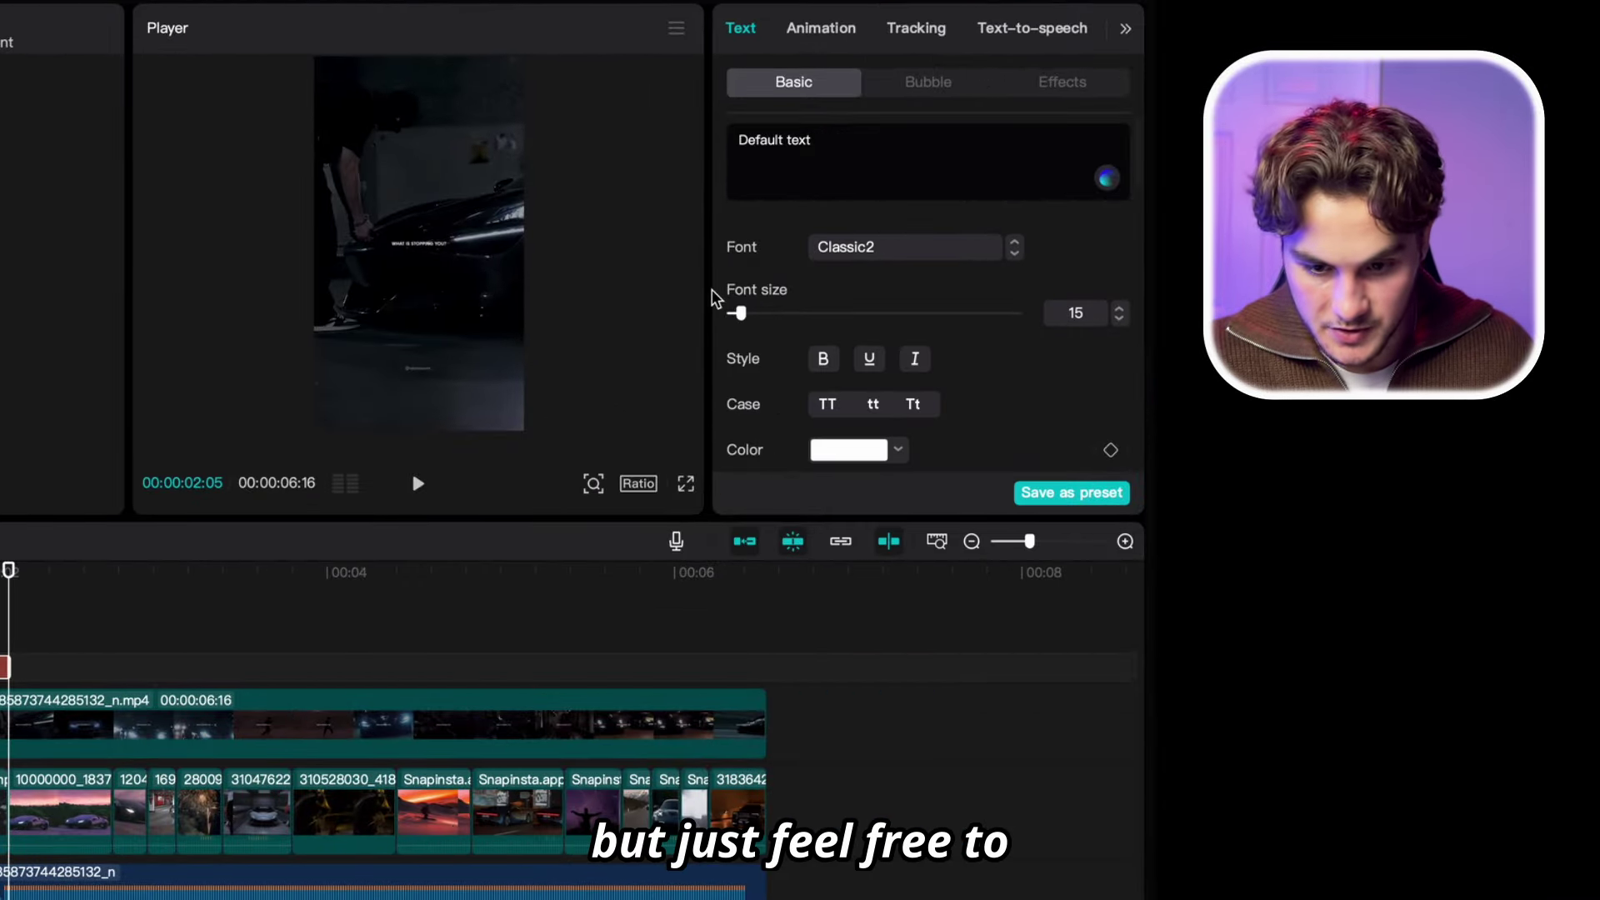
left_click(822, 358)
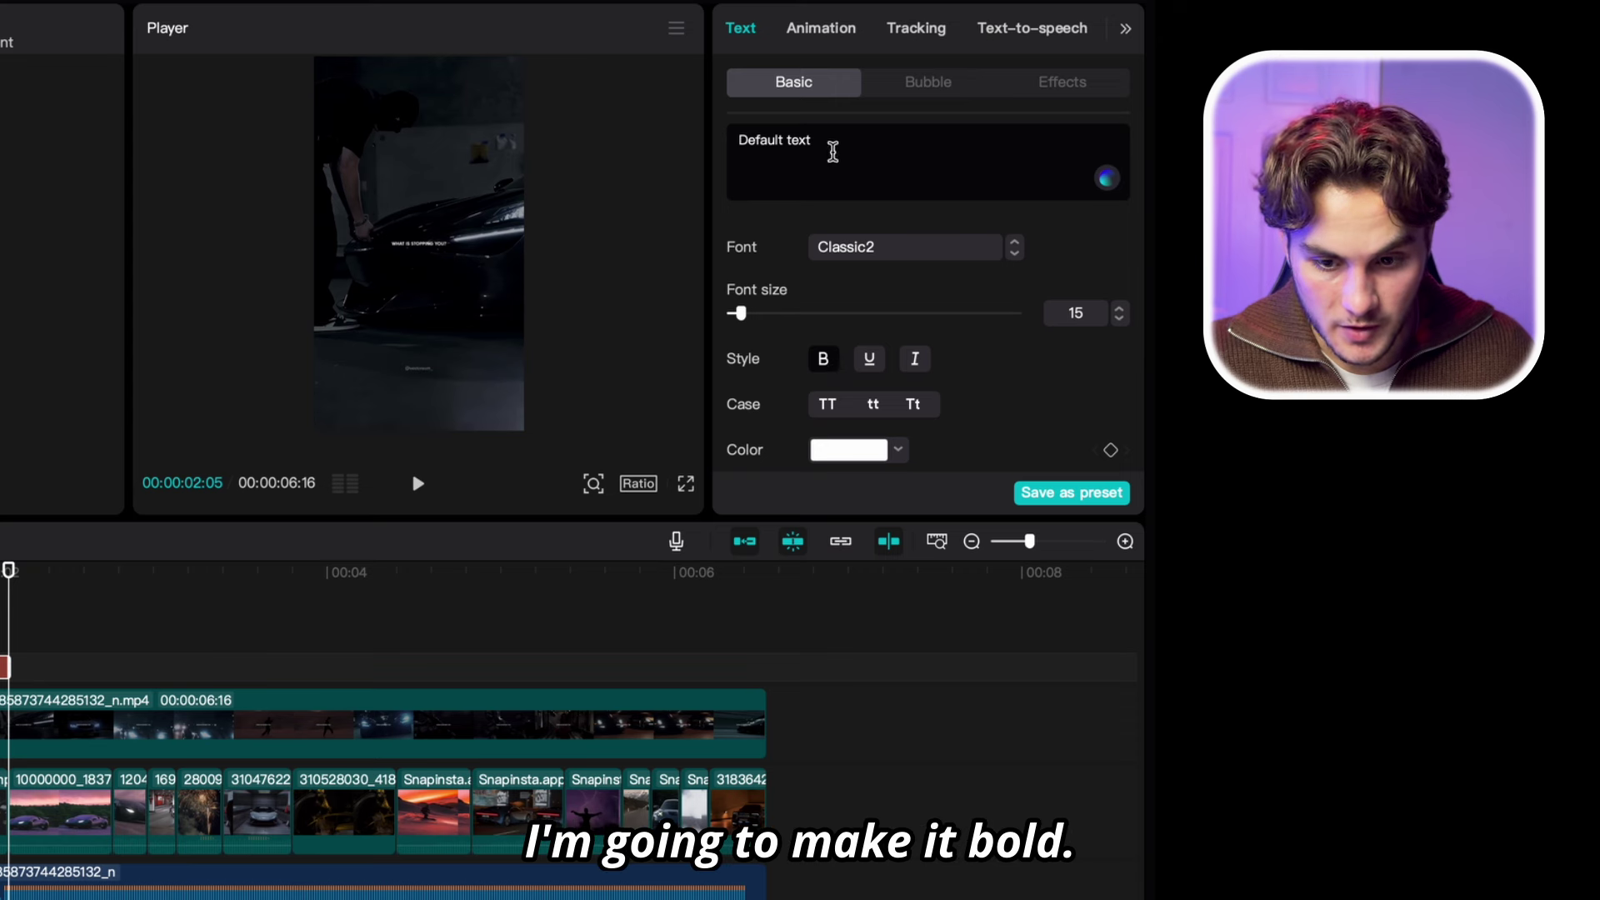
Step: Replace the default text with "WHAT IS STOPPING YOU?" in capital letters
left_click_drag(832, 144, 680, 154)
type("WHAT IS STOPPIN")
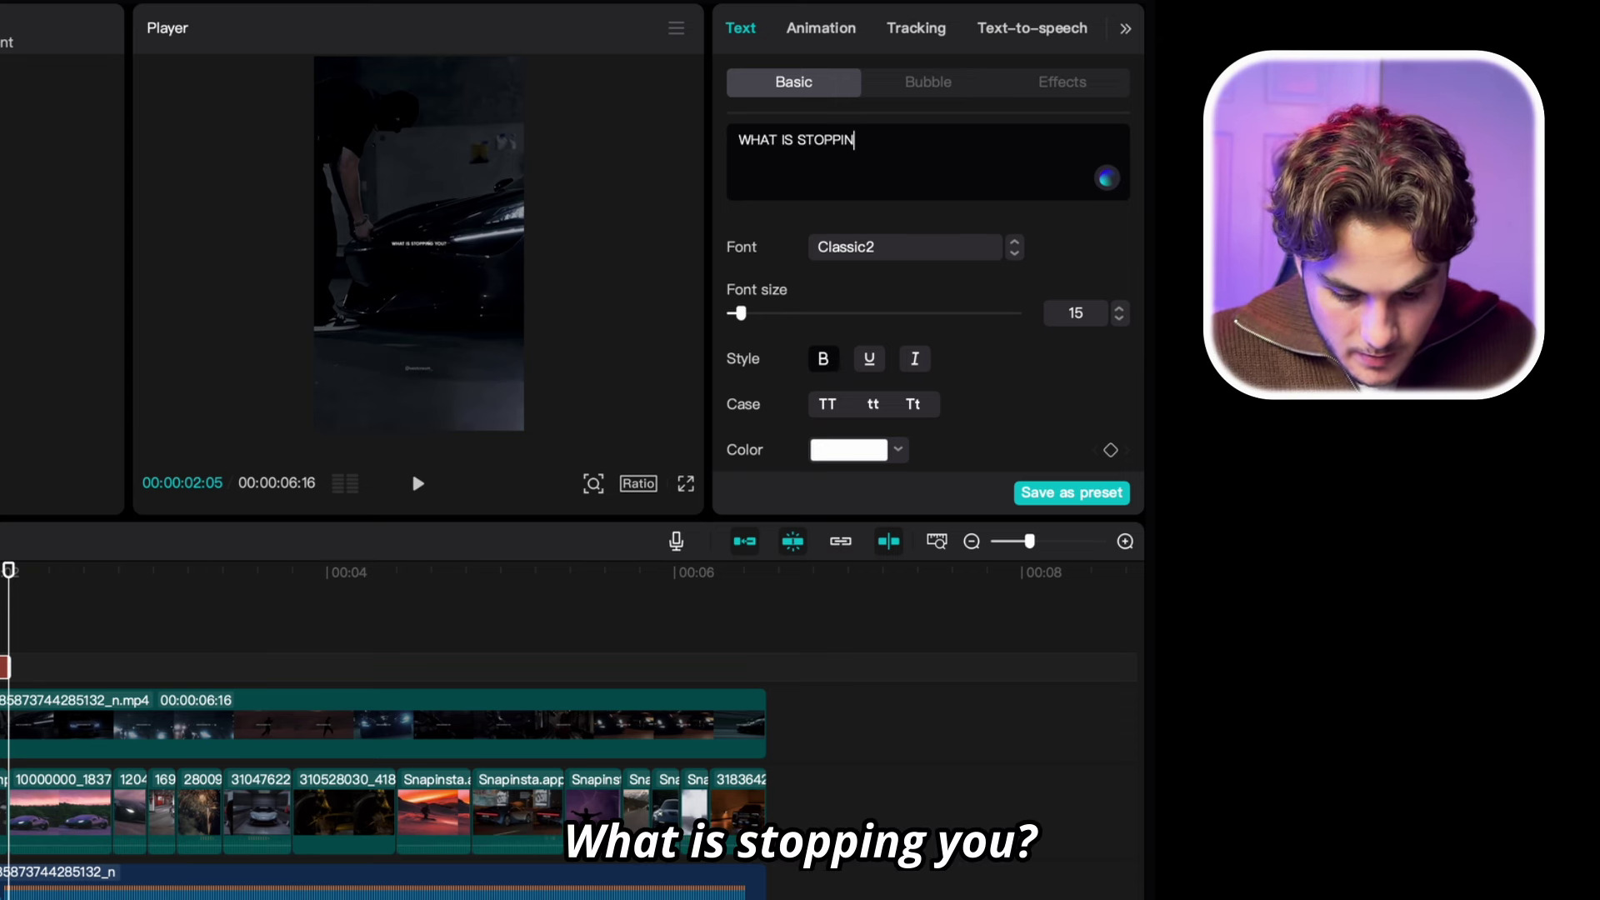
type("G YOU?")
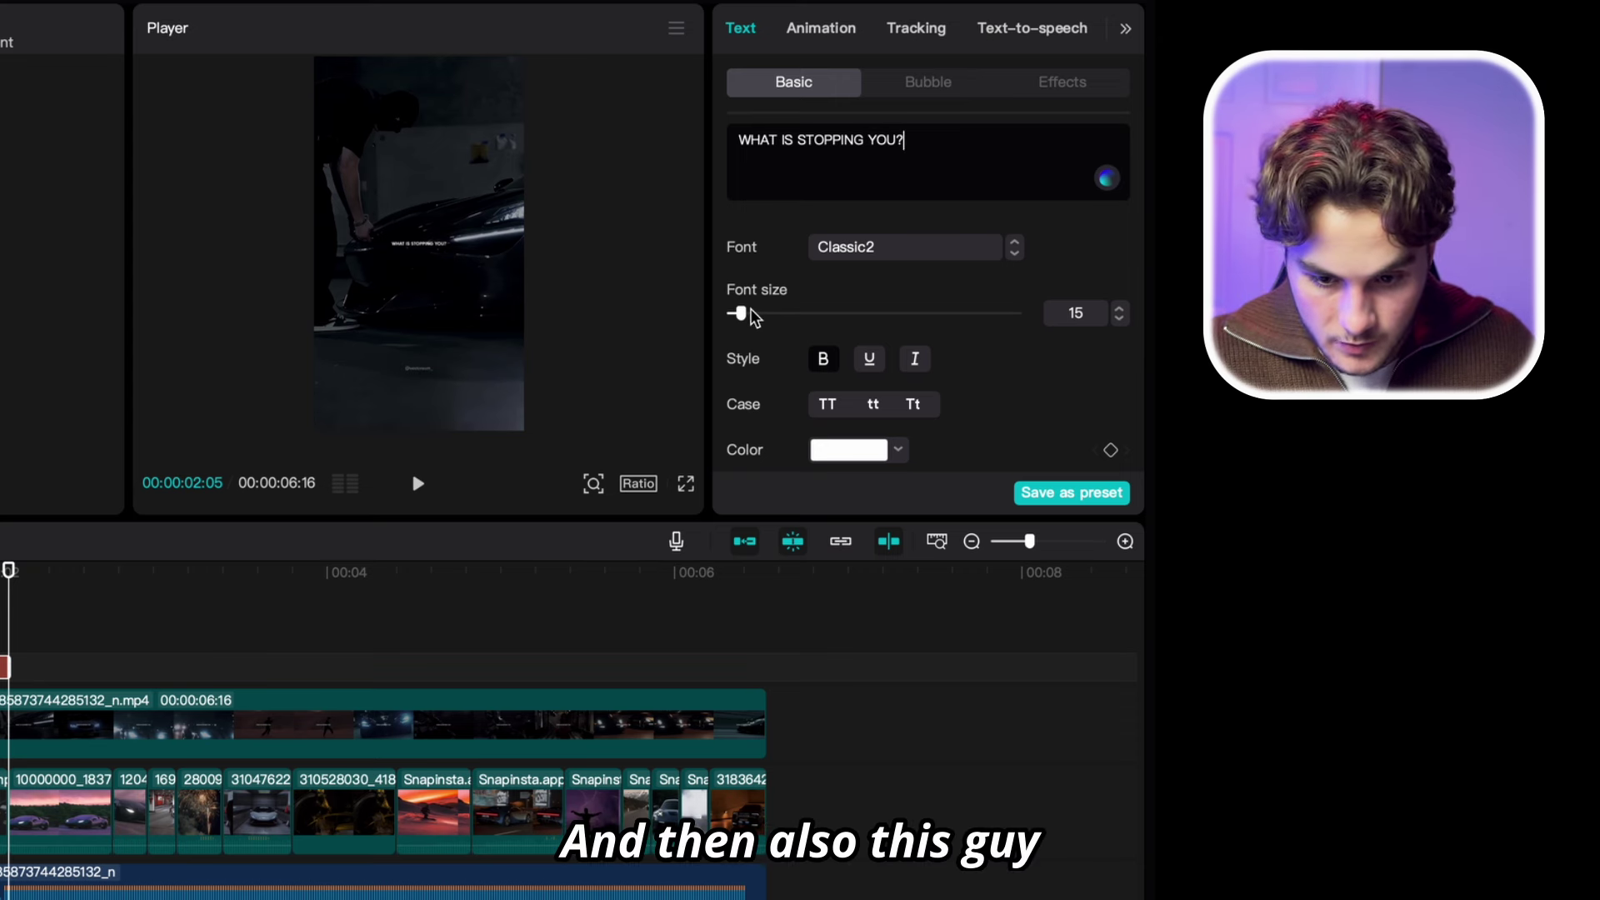
Step: Set the "WHAT IS STOPPING YOU?" overlay's font size to 5, centred over the reference reel's own lettering
left_click(417, 359)
left_click(419, 242)
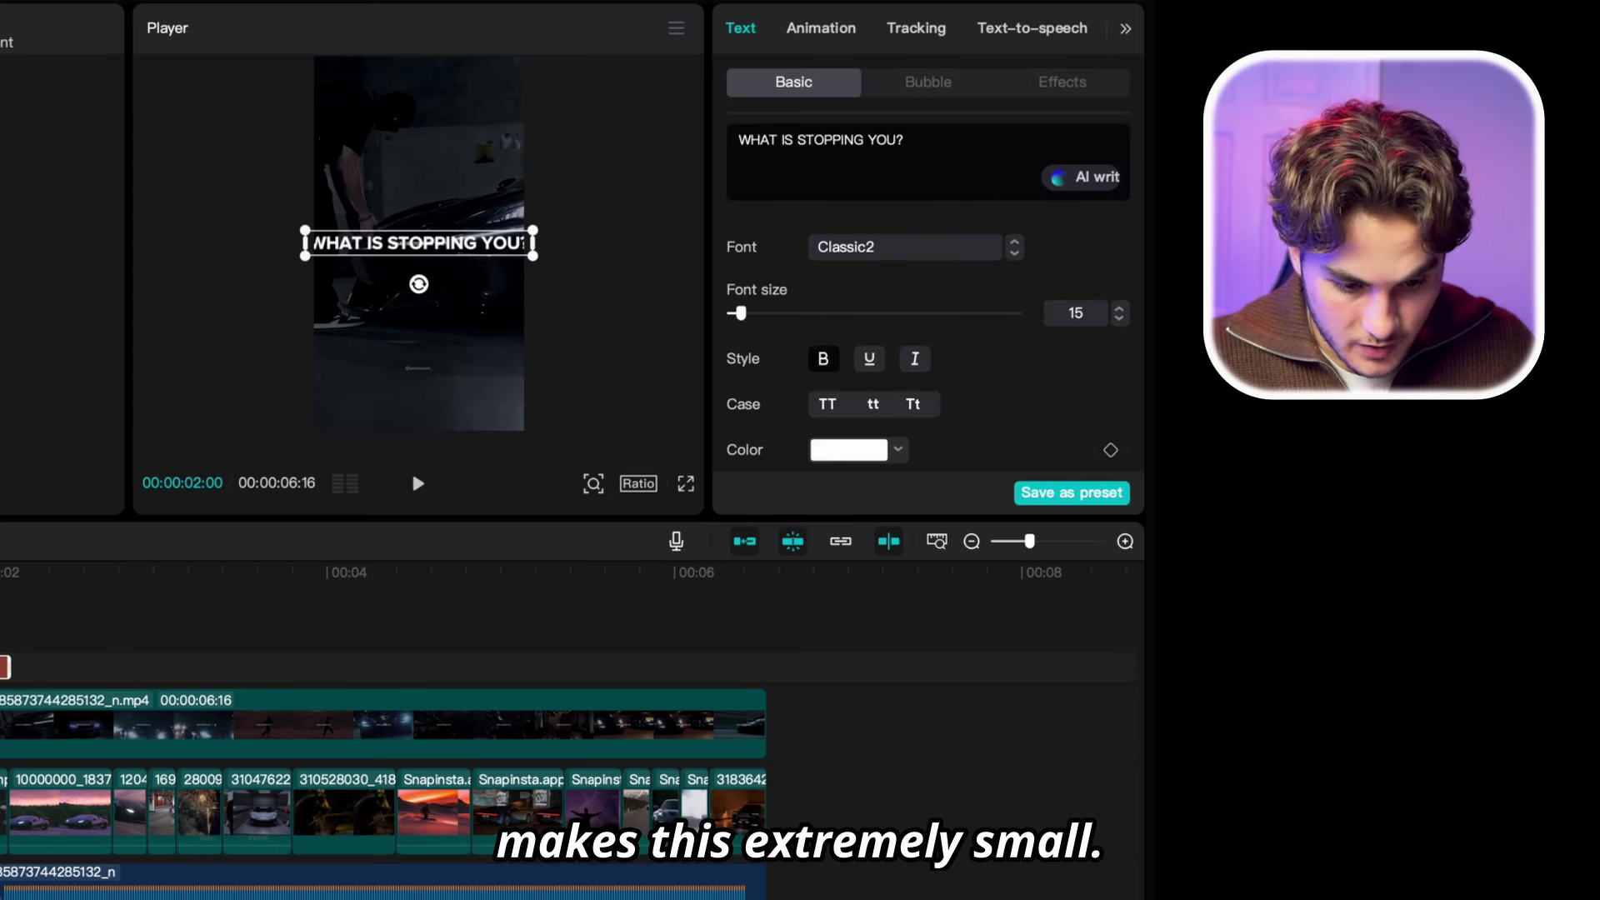
left_click_drag(741, 313, 639, 312)
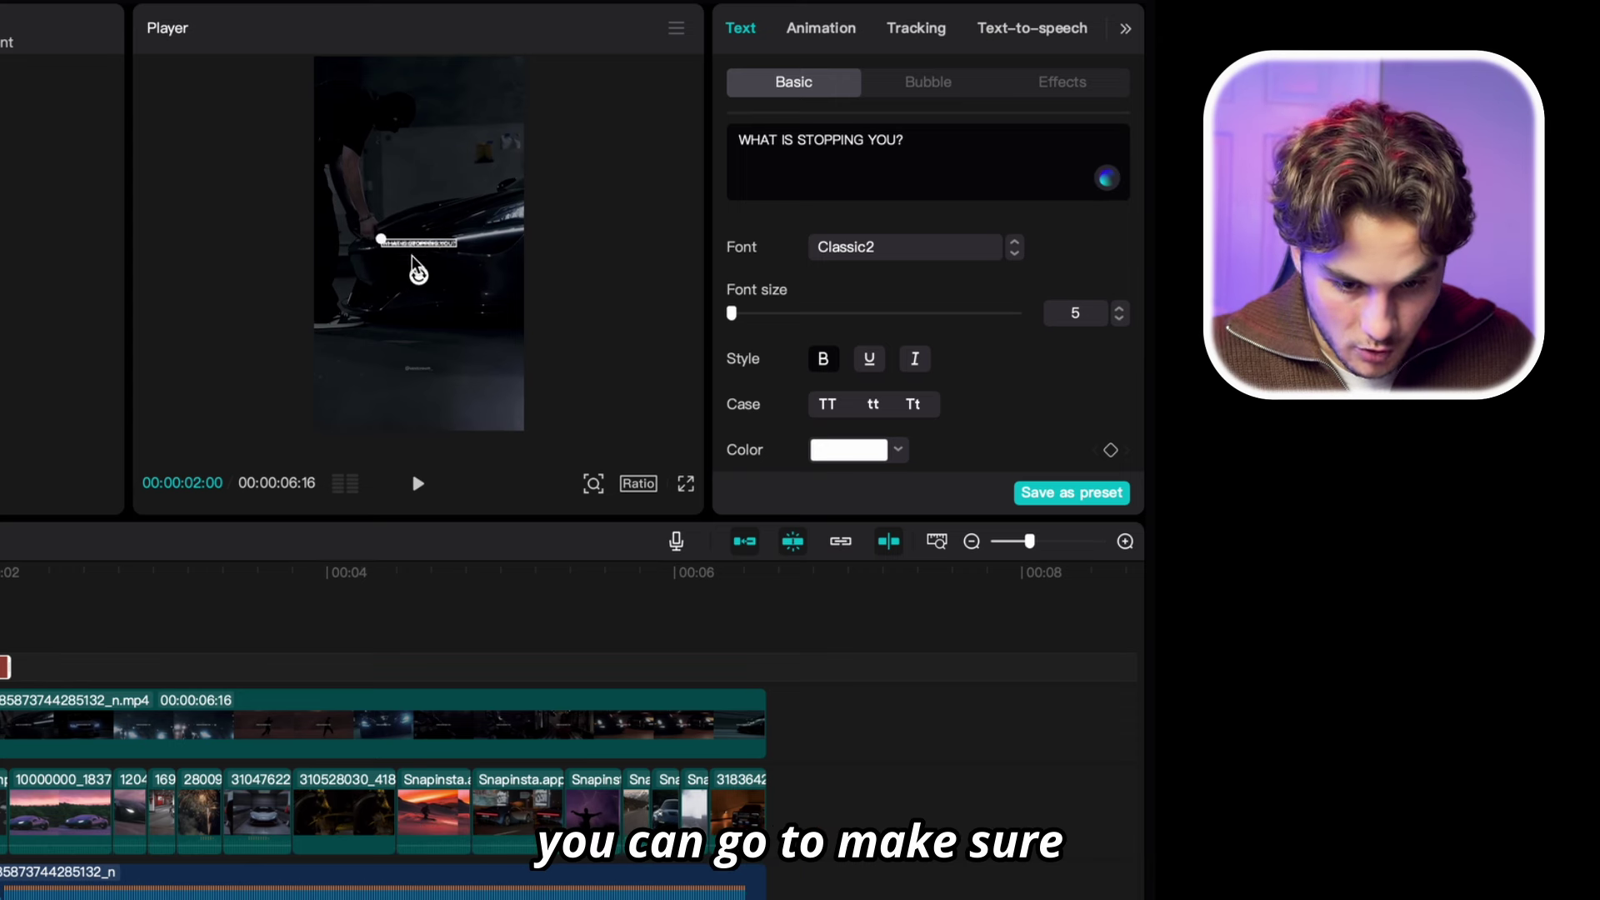
mouse_move(412, 256)
left_mouse_down()
mouse_move(445, 234)
mouse_move(417, 248)
left_mouse_up()
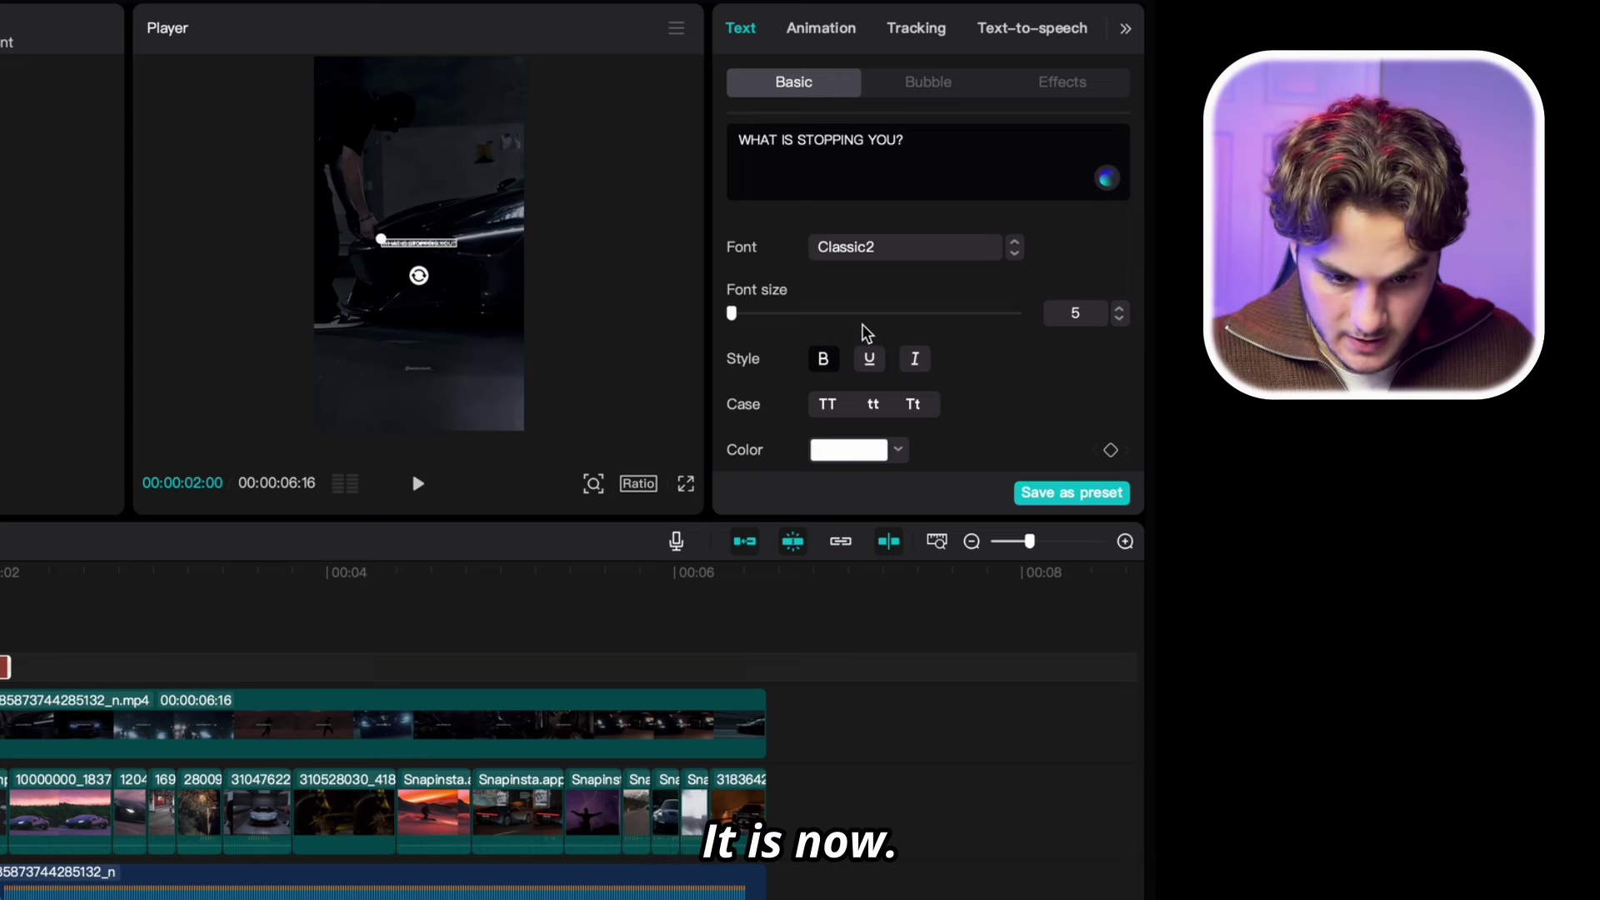
Step: Add a black stroke to the "WHAT IS STOPPING YOU?" text with a thickness of 20
scroll(867, 333, "down", 5)
left_click(818, 383)
scroll(824, 393, "down", 5)
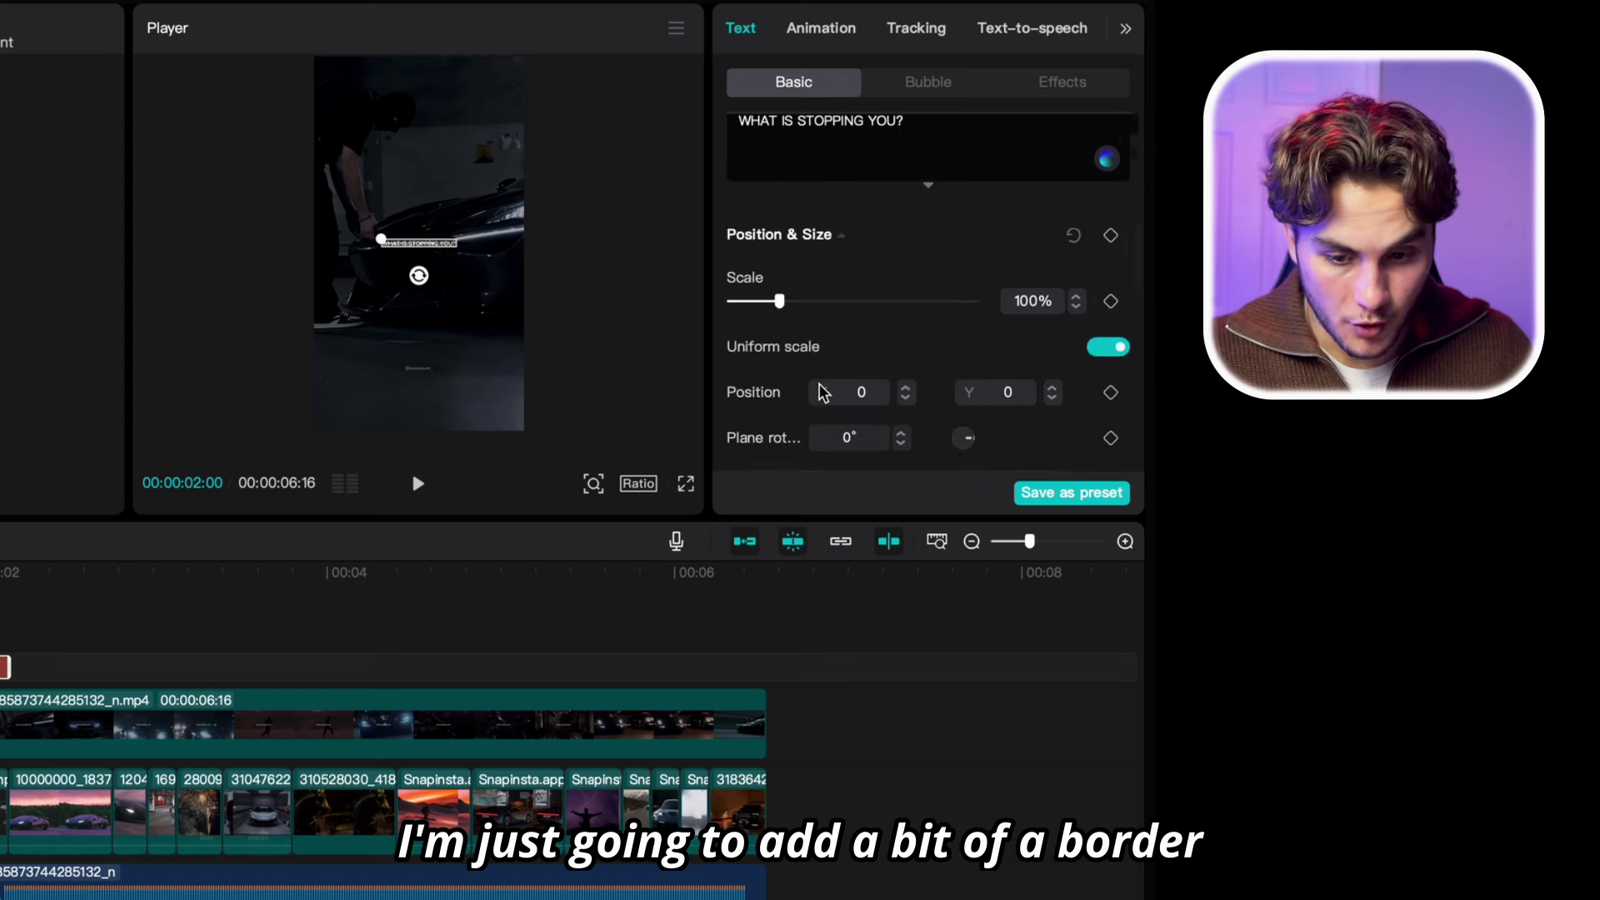
scroll(818, 382, "down", 8)
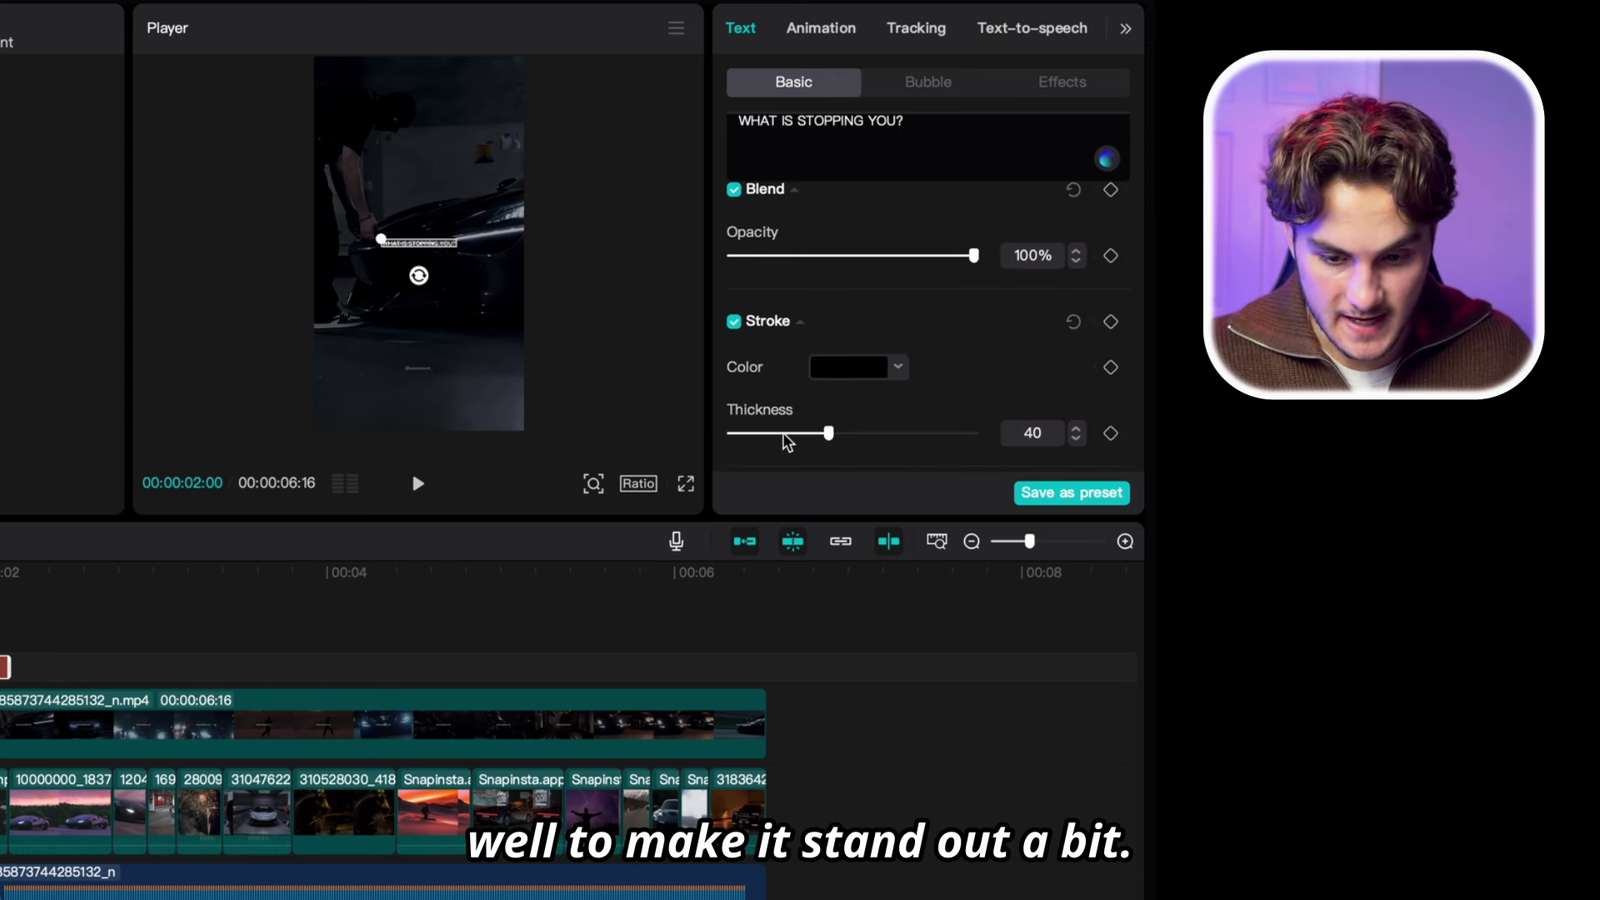
left_click(778, 433)
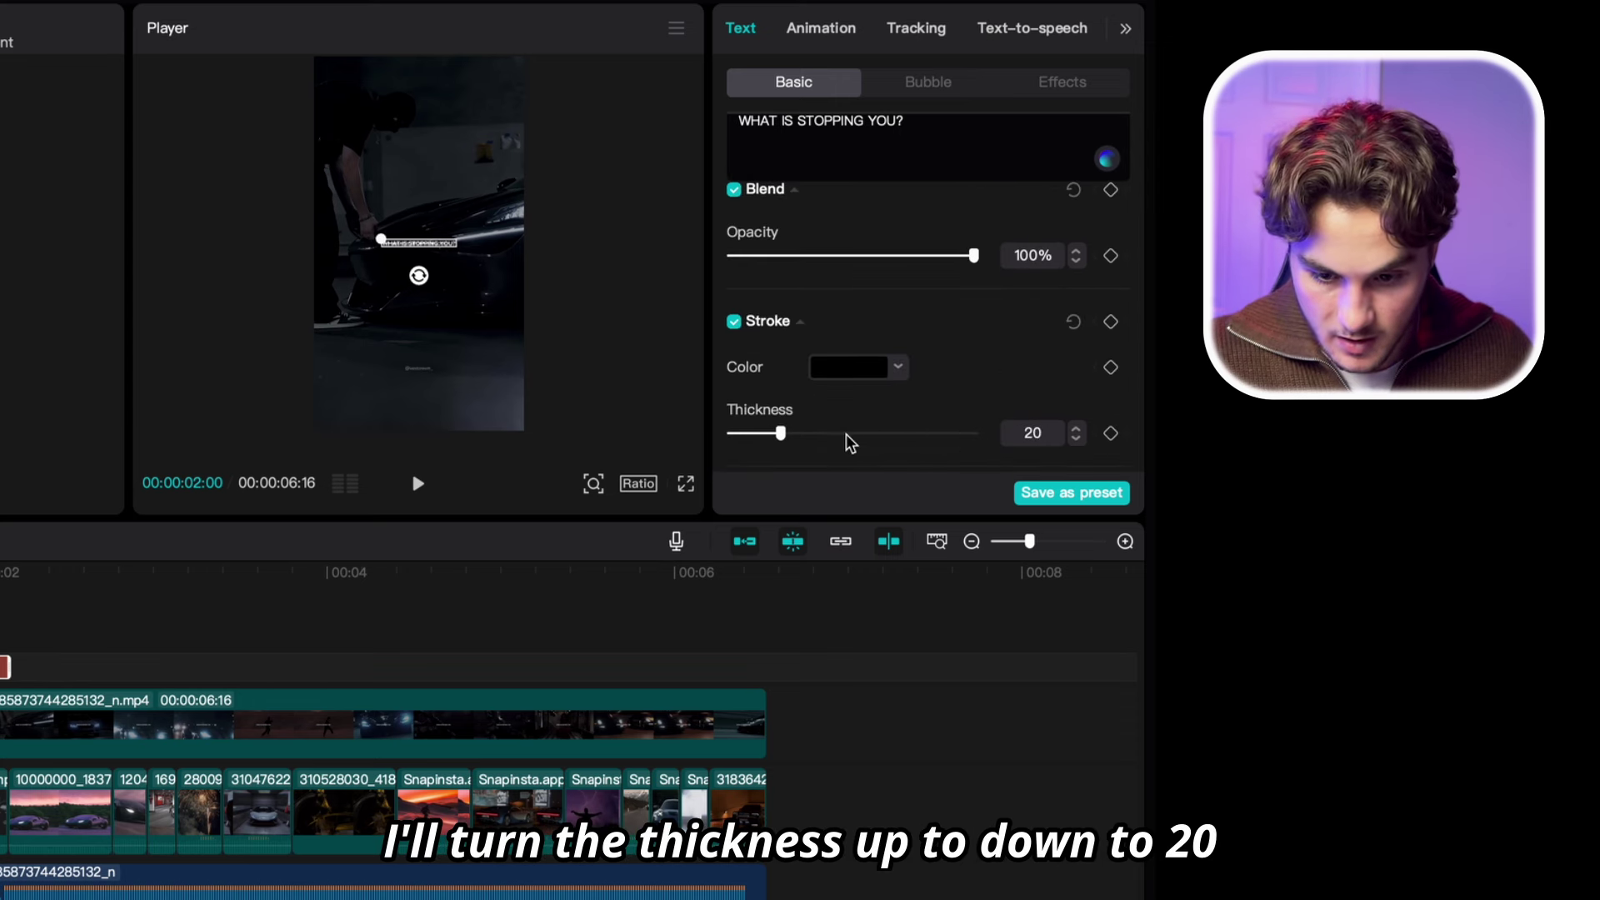